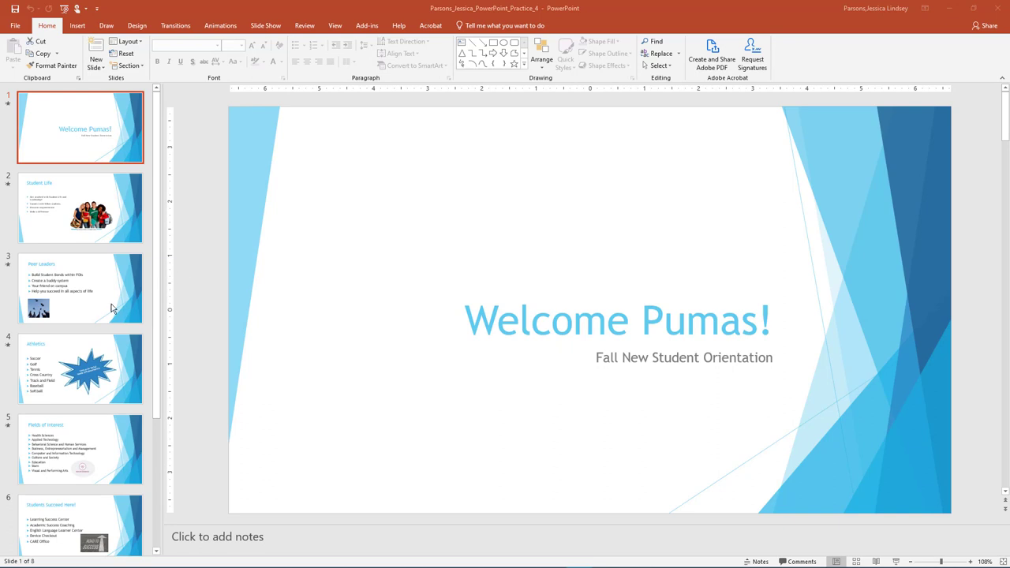
Show slide 8, the Welcome to PVCC slide with the Puma Commitment logo, in front of Chrome
scroll(93, 324, "down", 2)
scroll(93, 330, "down", 3)
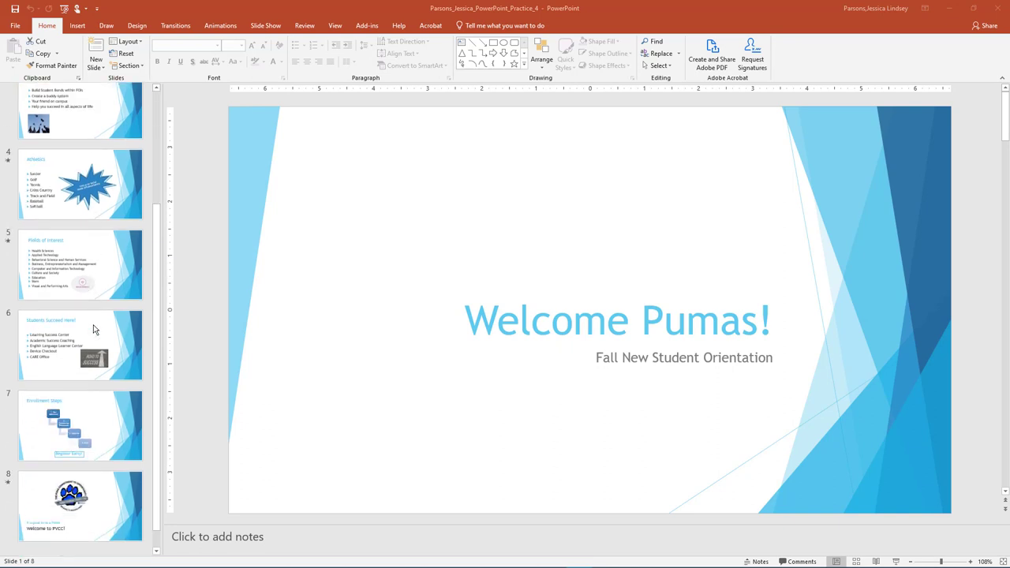
left_click(111, 497)
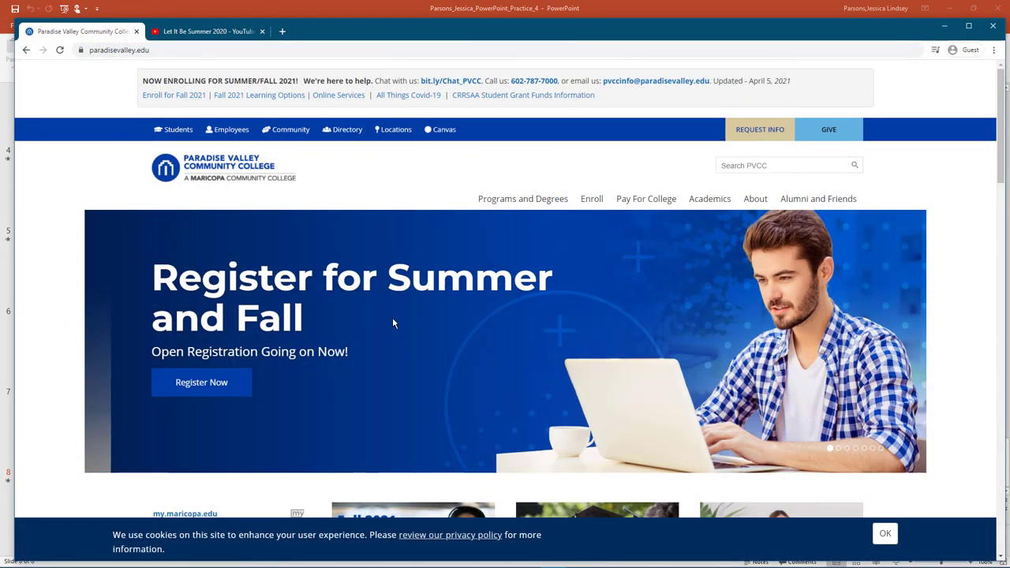
left_click(451, 12)
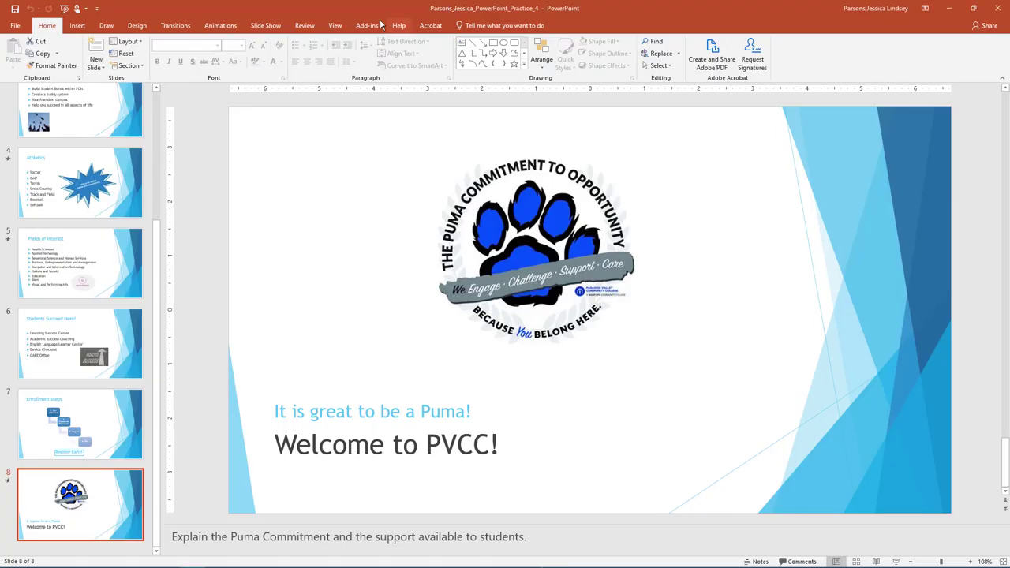
Add a screen clipping of the PVCC homepage with its 2021 Convocations banner to slide 8
left_click(79, 26)
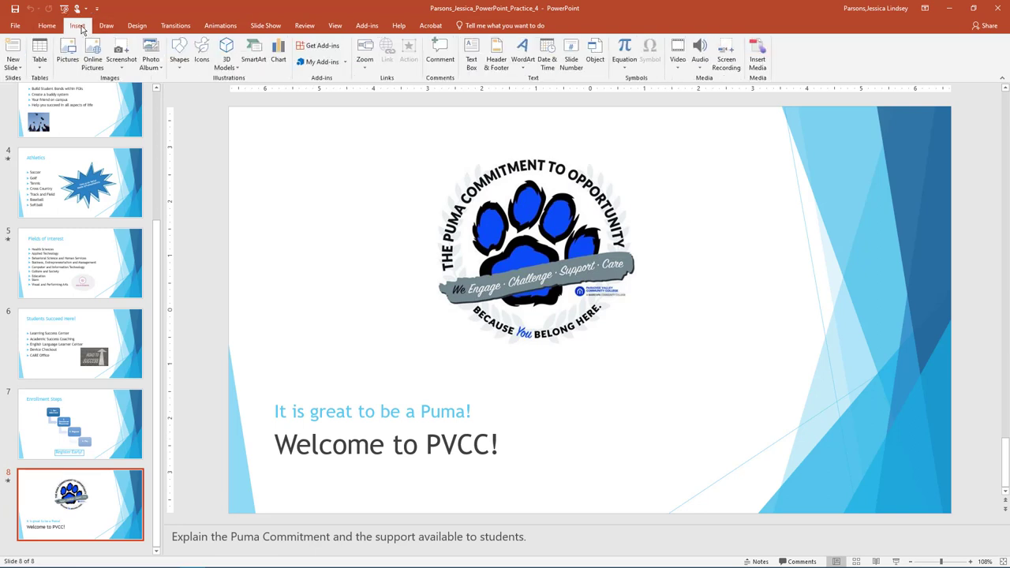
left_click(120, 60)
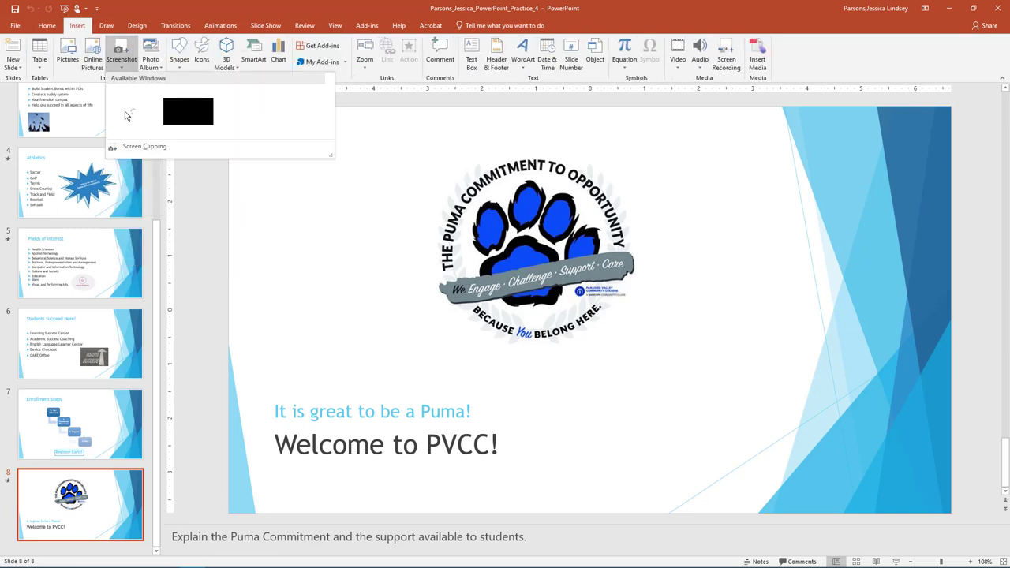
left_click(139, 147)
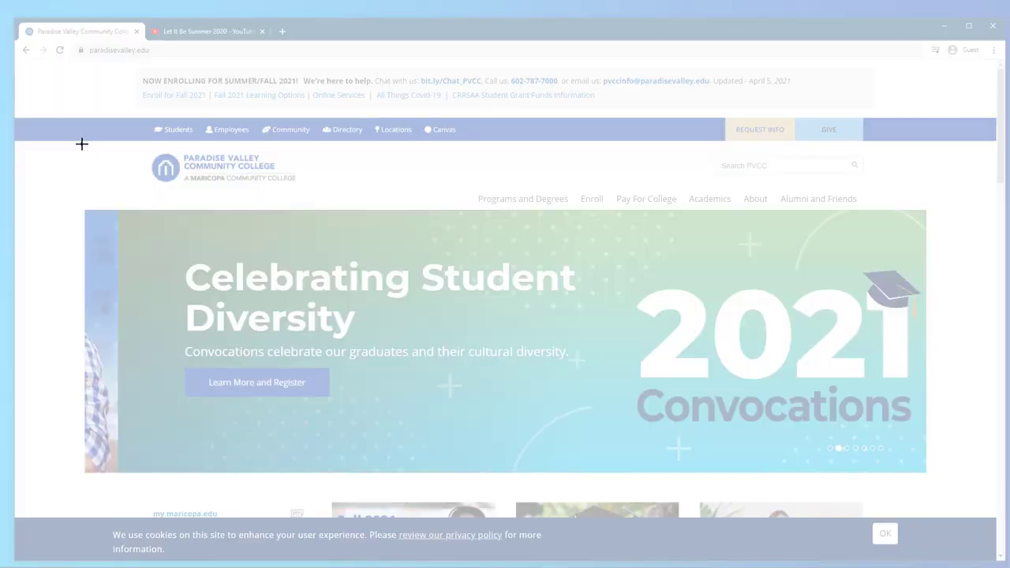
left_click_drag(82, 140, 943, 483)
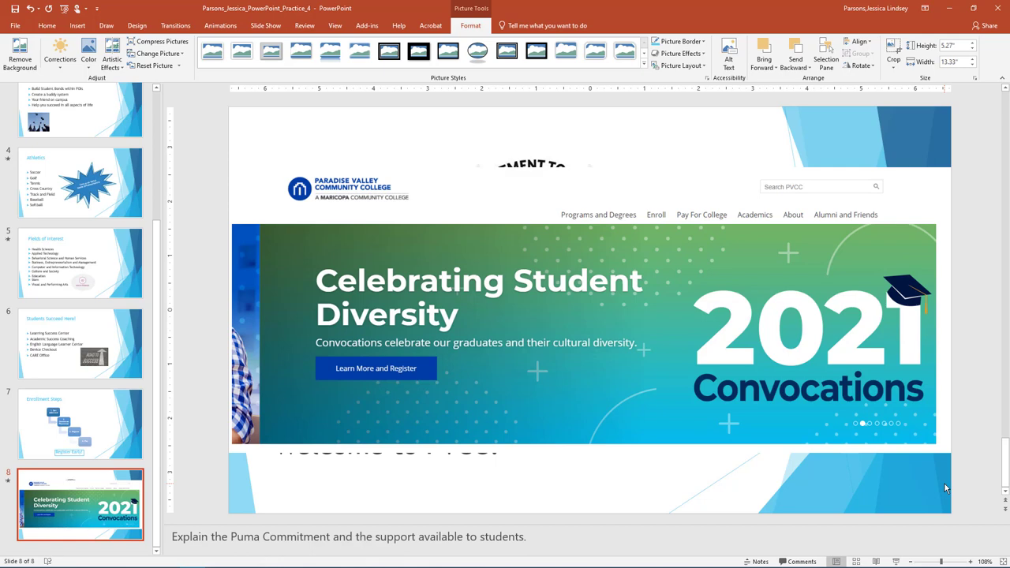
Unlock the banner's aspect ratio and size it to 1.6" high by 7.5" wide
left_click(723, 375)
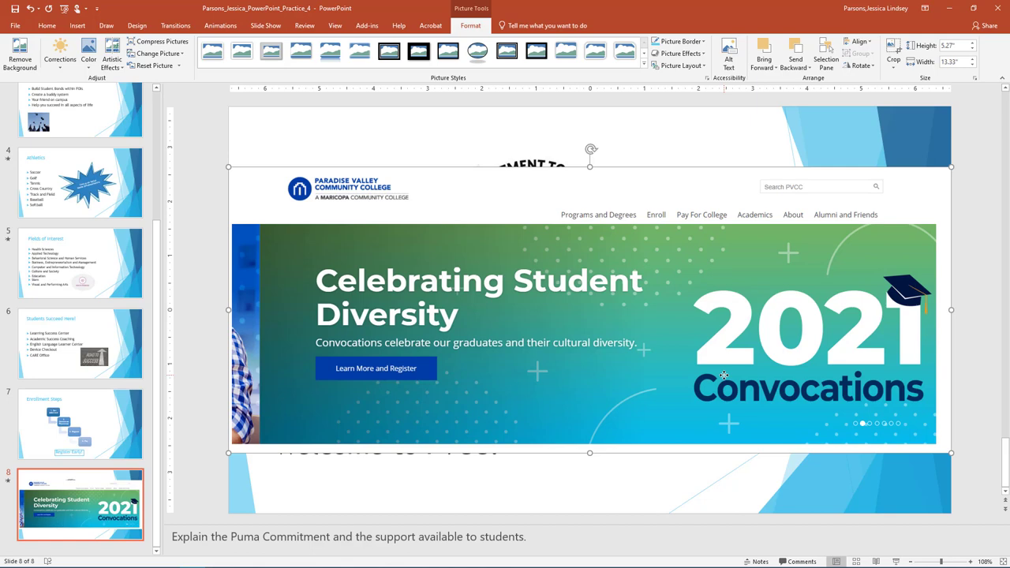
left_click(470, 25)
left_click(975, 78)
left_click(882, 221)
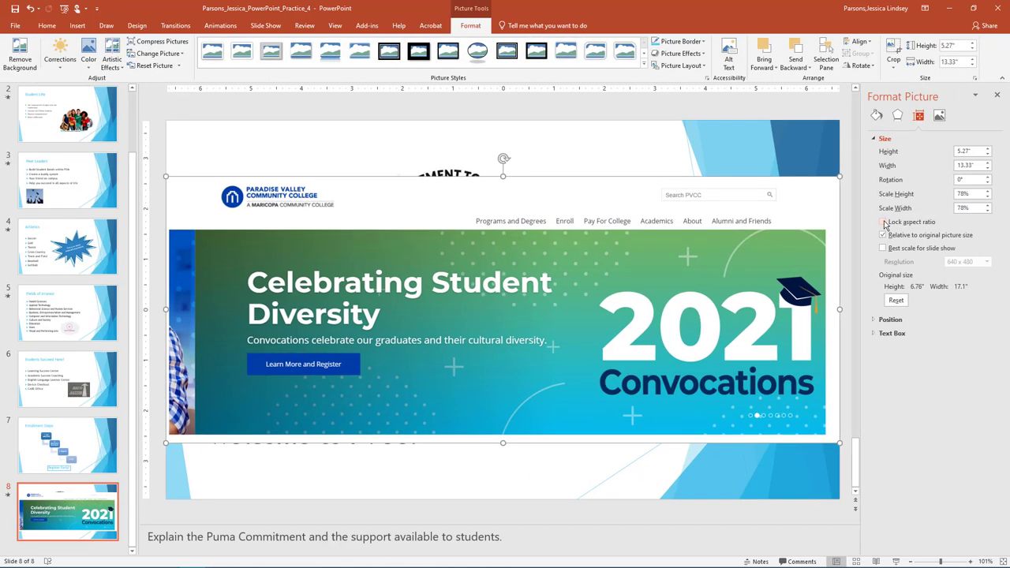
left_click(959, 152)
type("1.6")
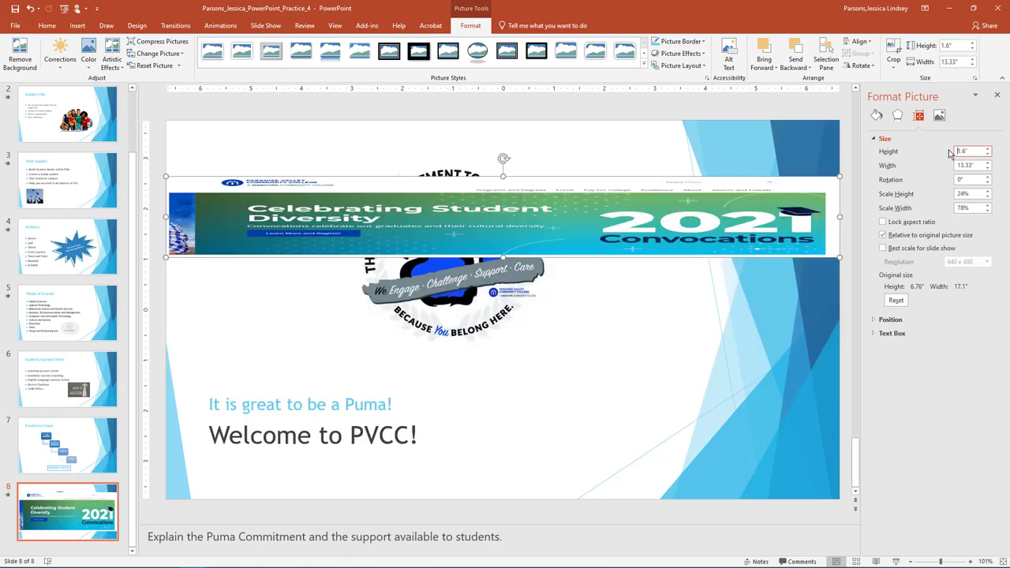
key("Return")
left_click(954, 164)
type("7.5")
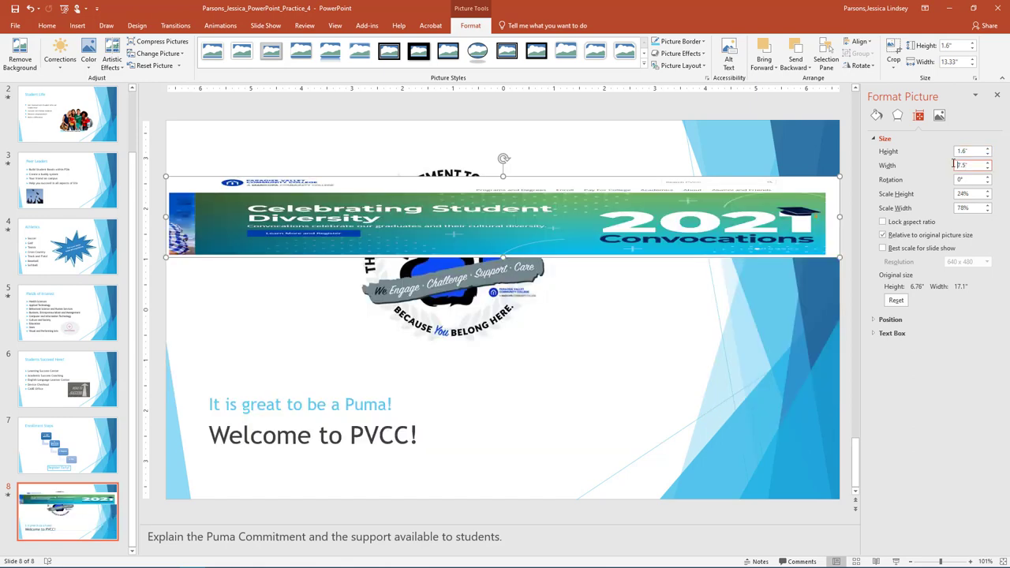
key("Return")
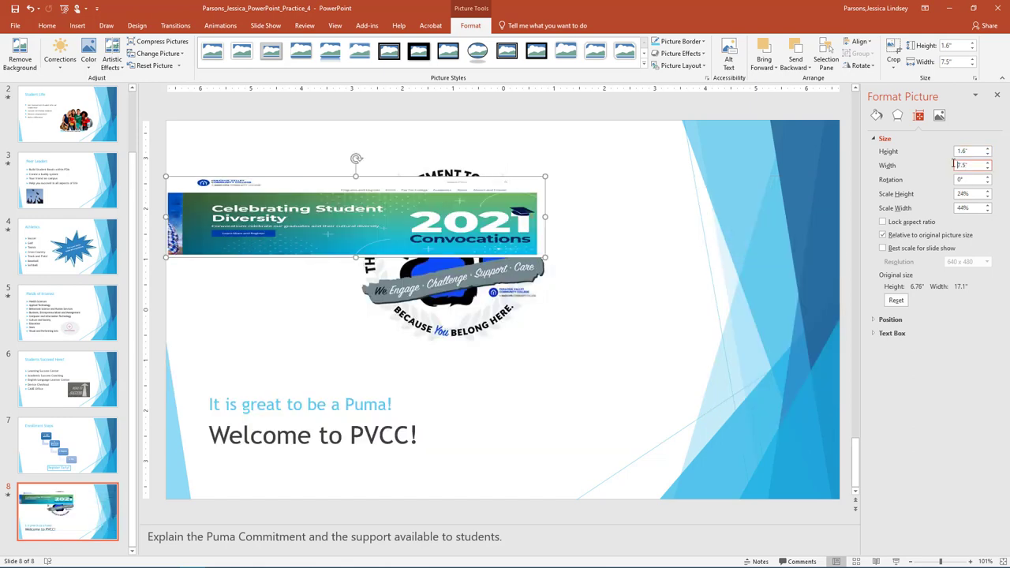
left_click(996, 95)
Place the banner below the Puma logo, and the welcome text below the banner
left_click_drag(560, 215, 669, 372)
left_click_drag(545, 237, 562, 210)
left_click(294, 391)
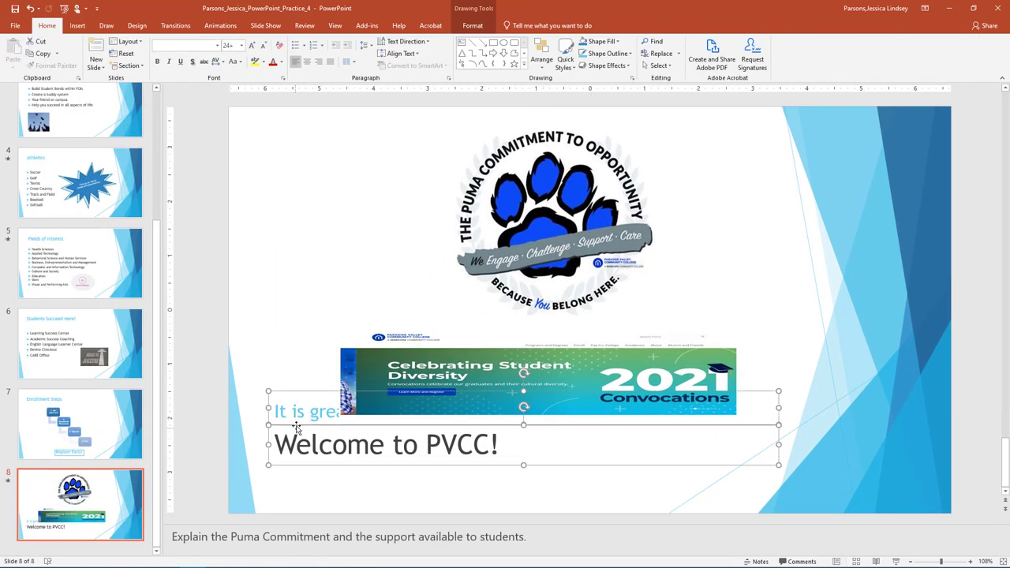
left_click_drag(303, 394, 301, 420)
left_click(273, 382)
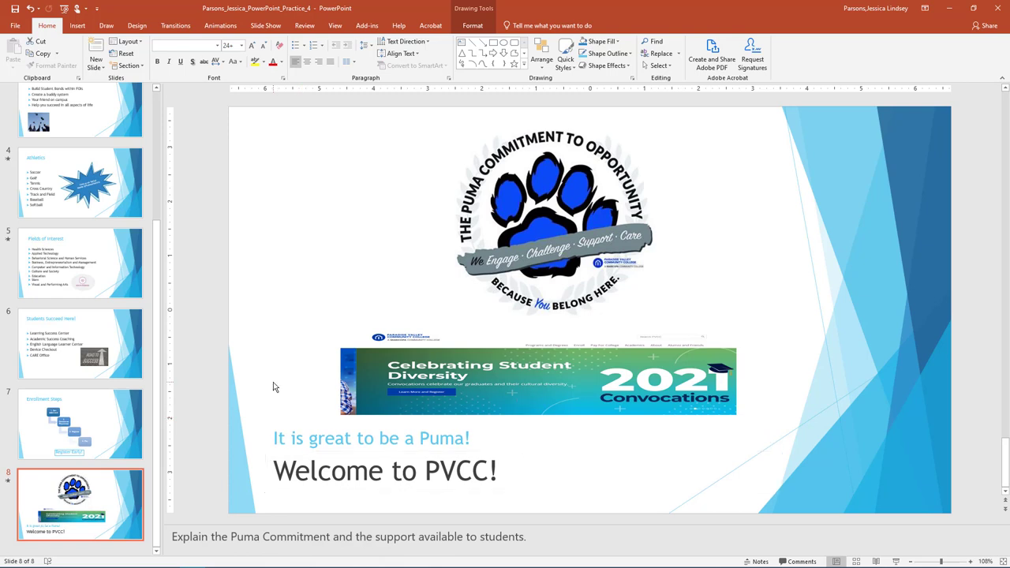
Give the banner a Fade animation and add a note that the PVCC Home Page resources will be explained
left_click(418, 386)
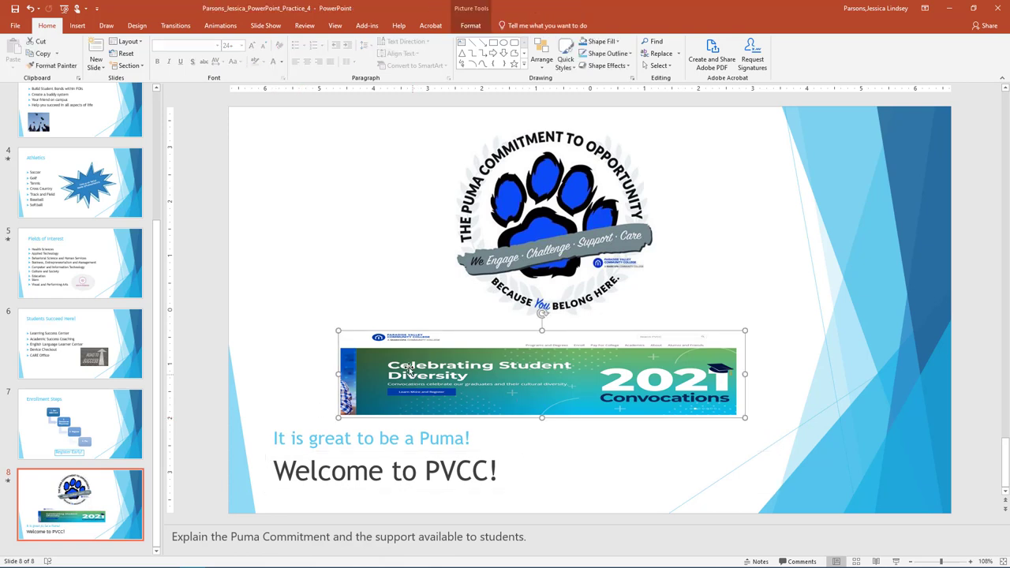
left_click(226, 28)
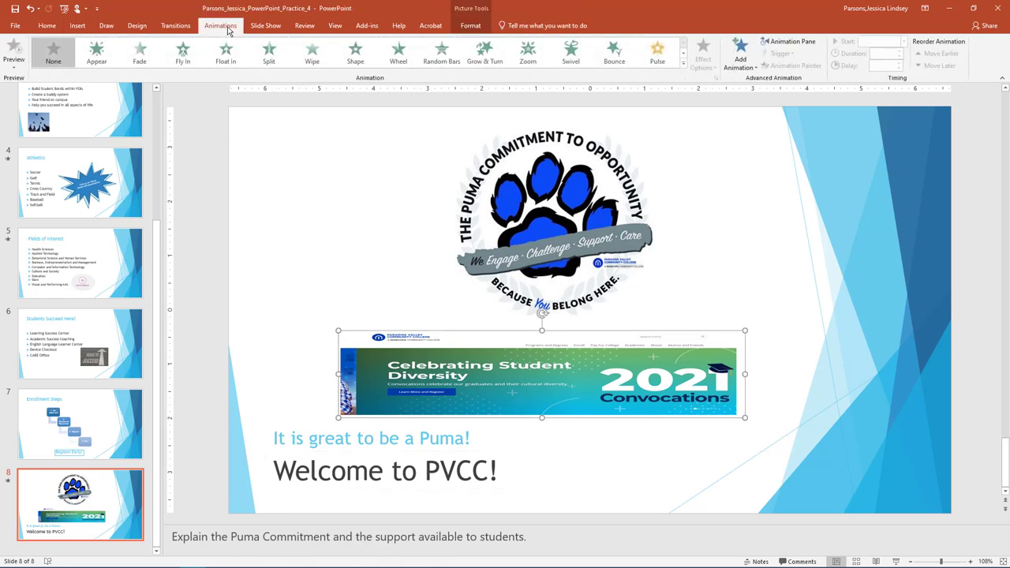
left_click(144, 57)
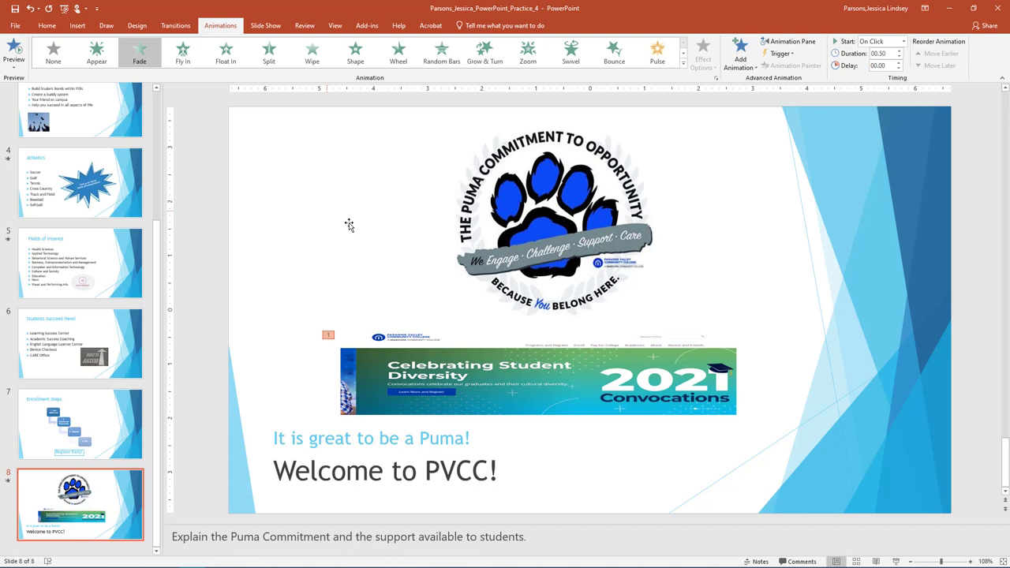
type("Then, Jessica will explain a")
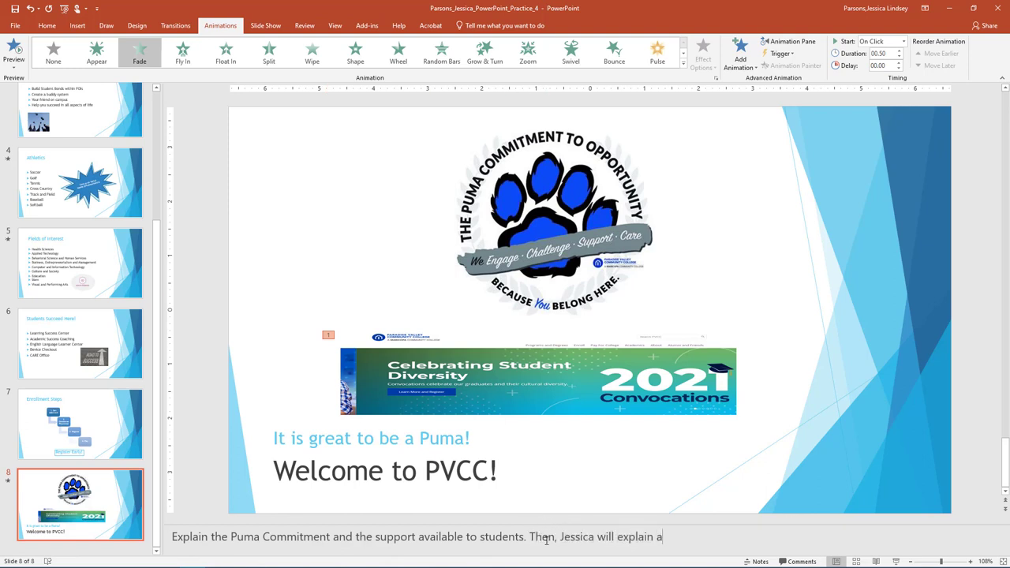
type("ll of the resources available on the ")
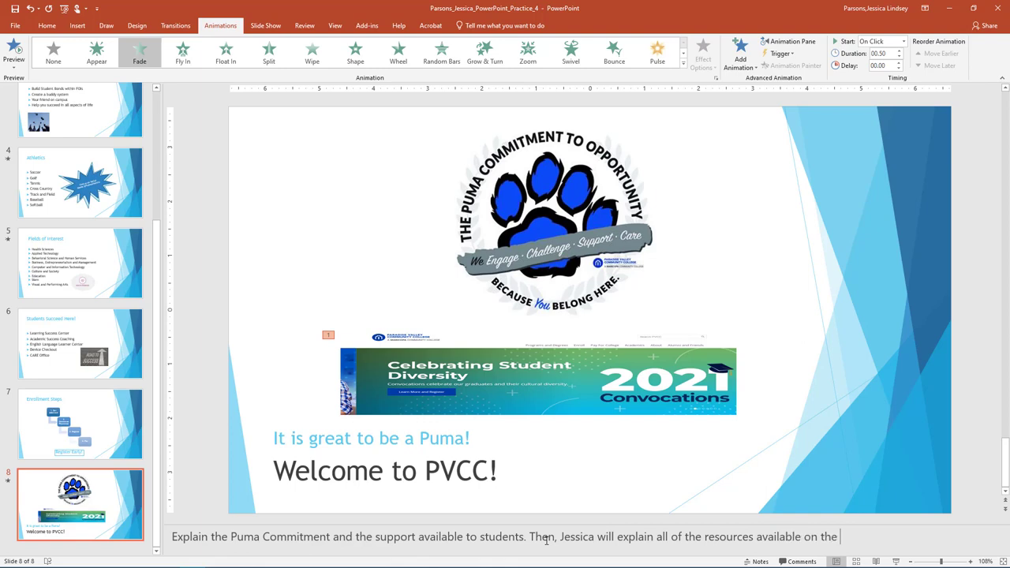
type("PVCC Home Page.")
After slide 5, add a Title and Content slide titled 'PVCC Fine Arts' and start inserting a video
left_click(117, 281)
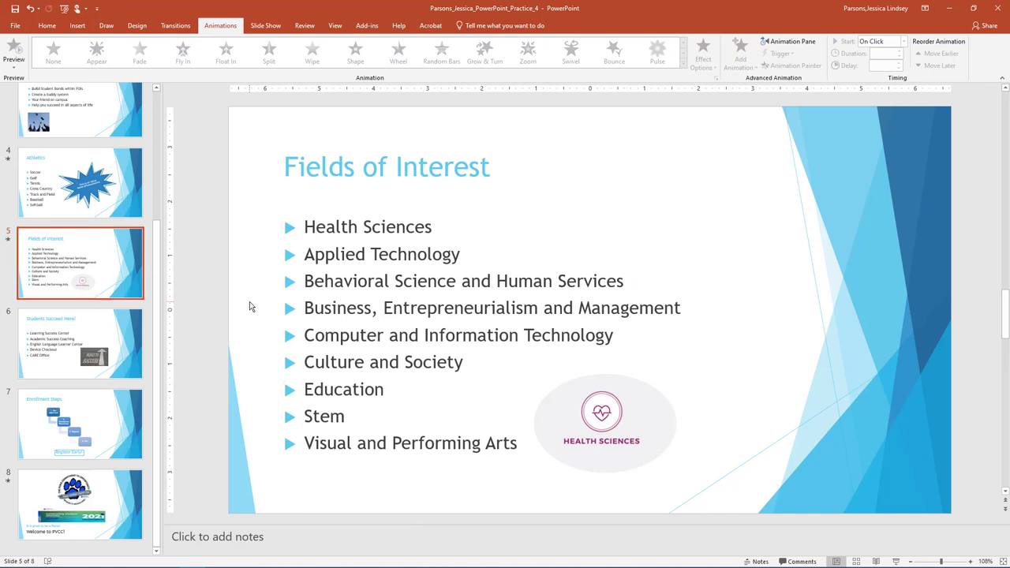
left_click(47, 25)
left_click(95, 63)
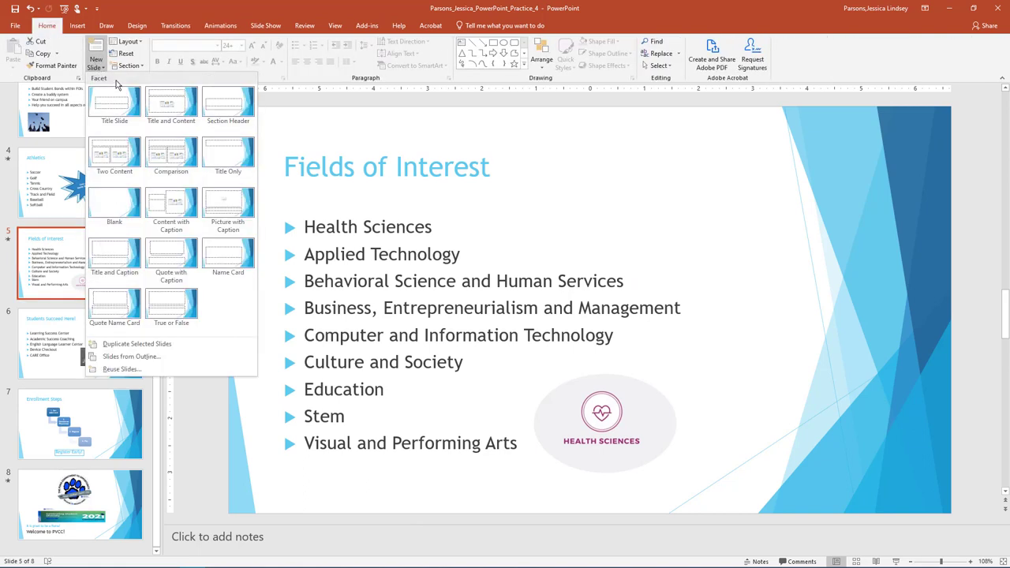
left_click(163, 109)
left_click(319, 171)
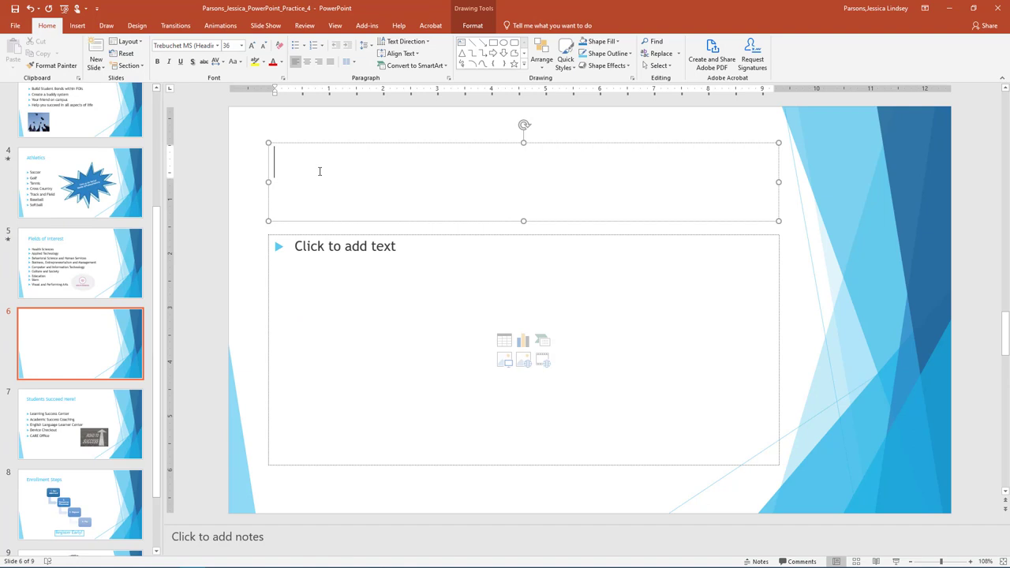
type("PVCC F")
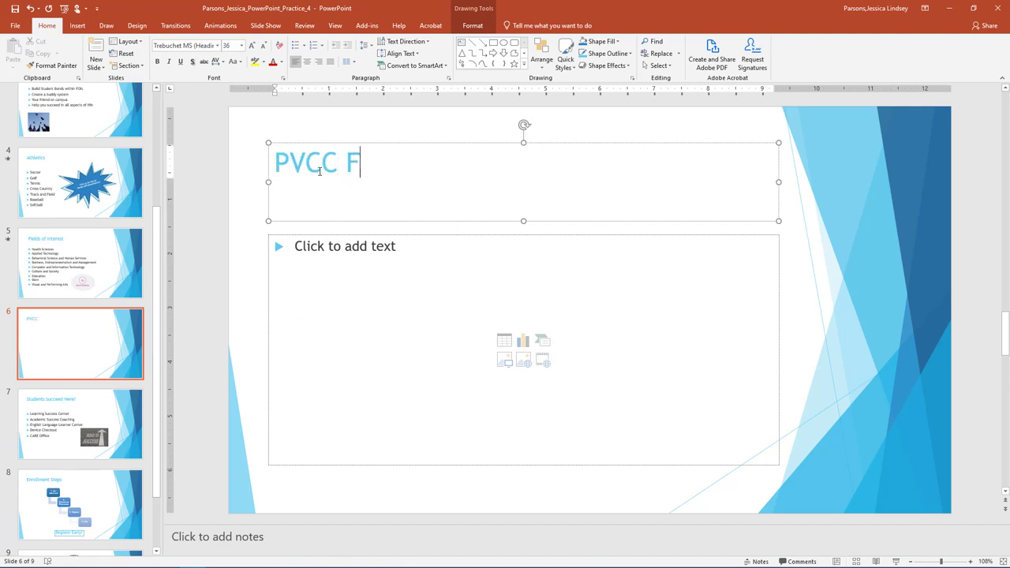
type("ine Arts")
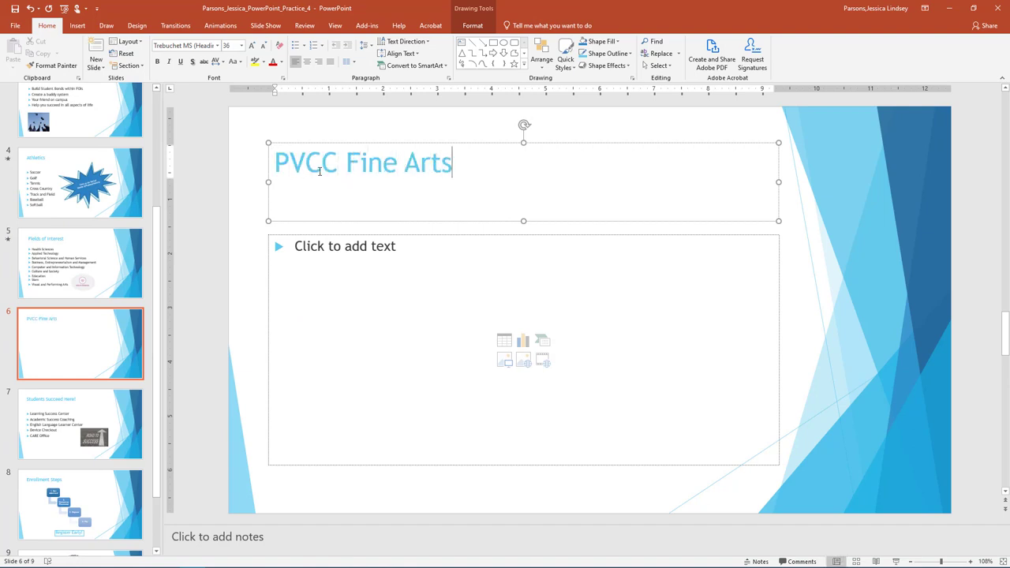
left_click(543, 361)
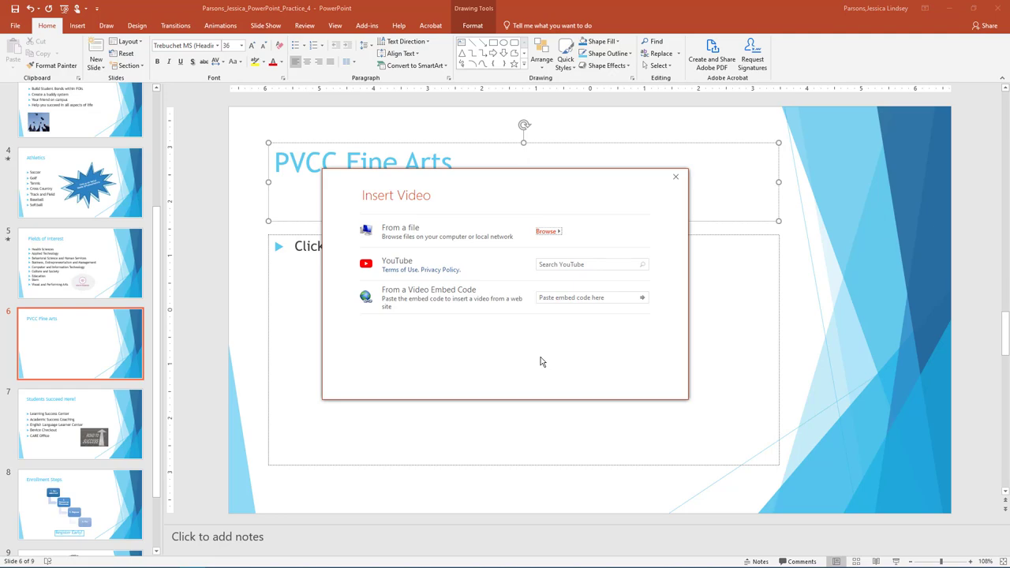
Copy the embed code of YouTube's 'Let It Be Summer 2020' video and return to PowerPoint
key("alt+Tab")
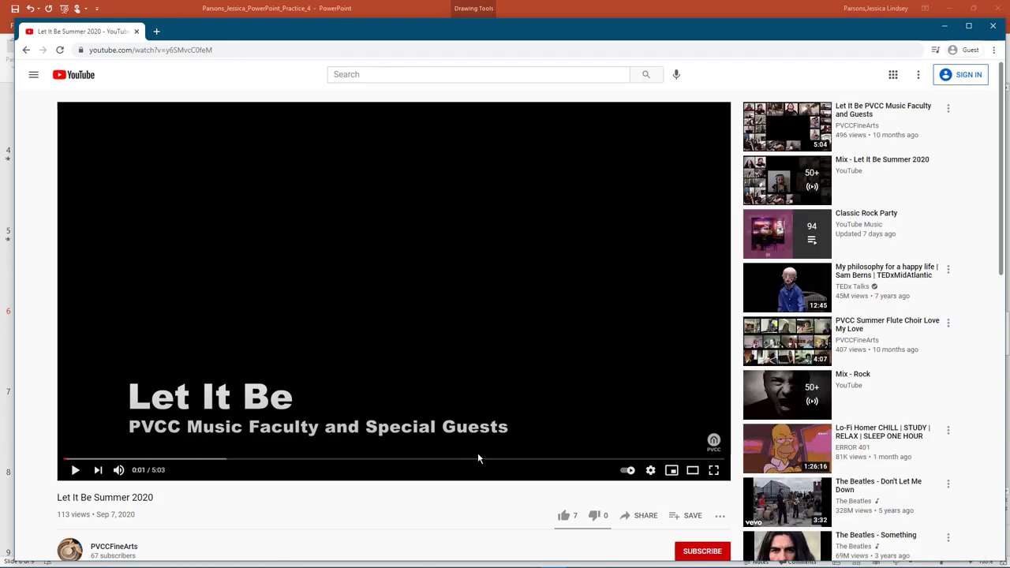
left_click(643, 516)
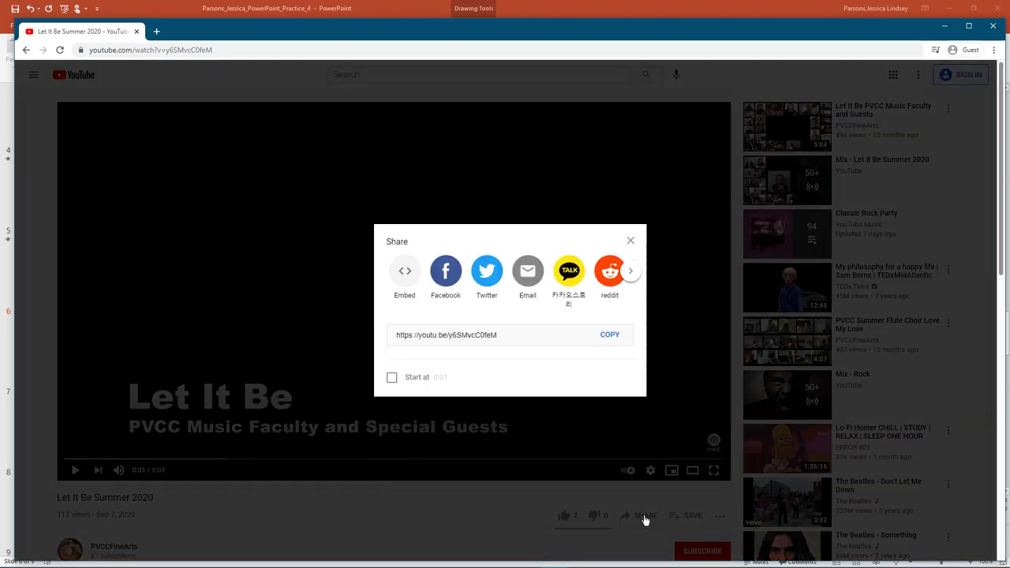
left_click(404, 274)
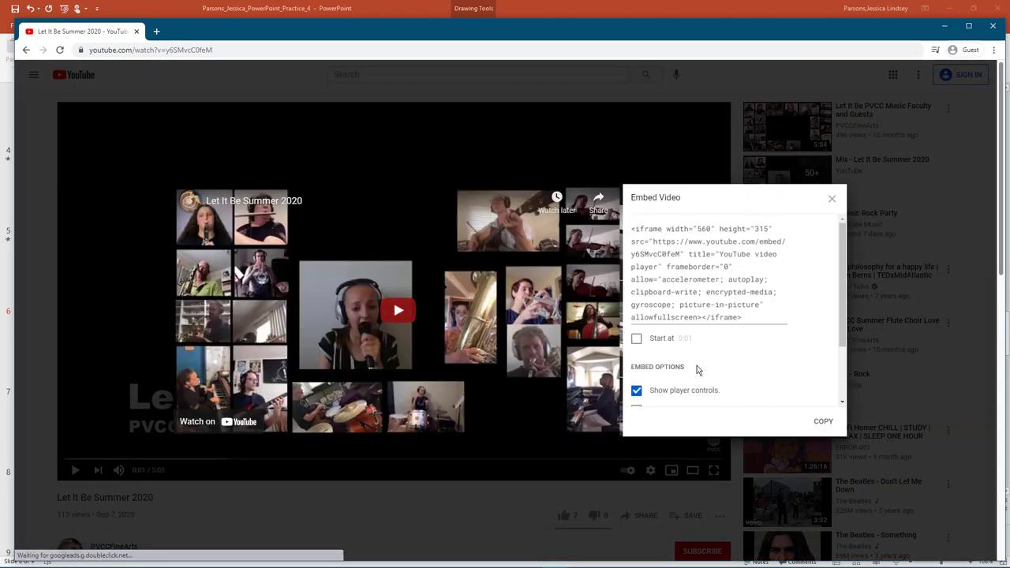
left_click(824, 420)
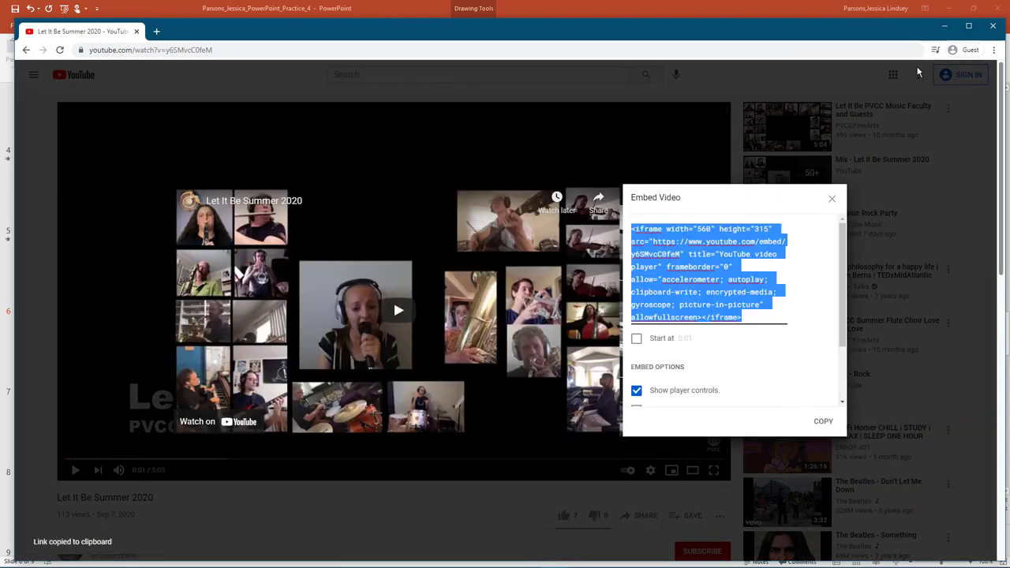
left_click(944, 26)
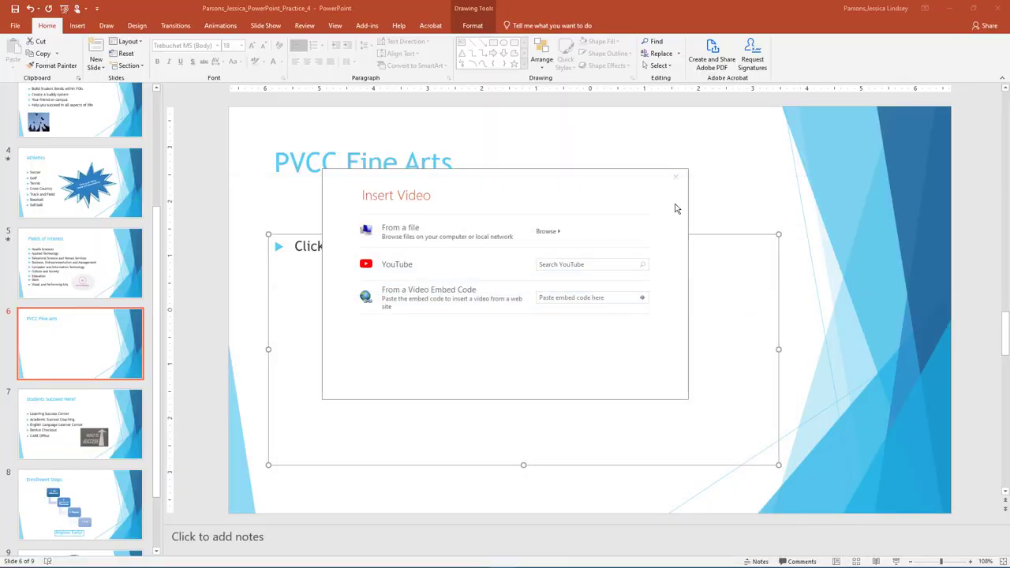
Paste the copied embed code into Insert Video to embed the video on slide 6
left_click(556, 298)
key("ctrl+v")
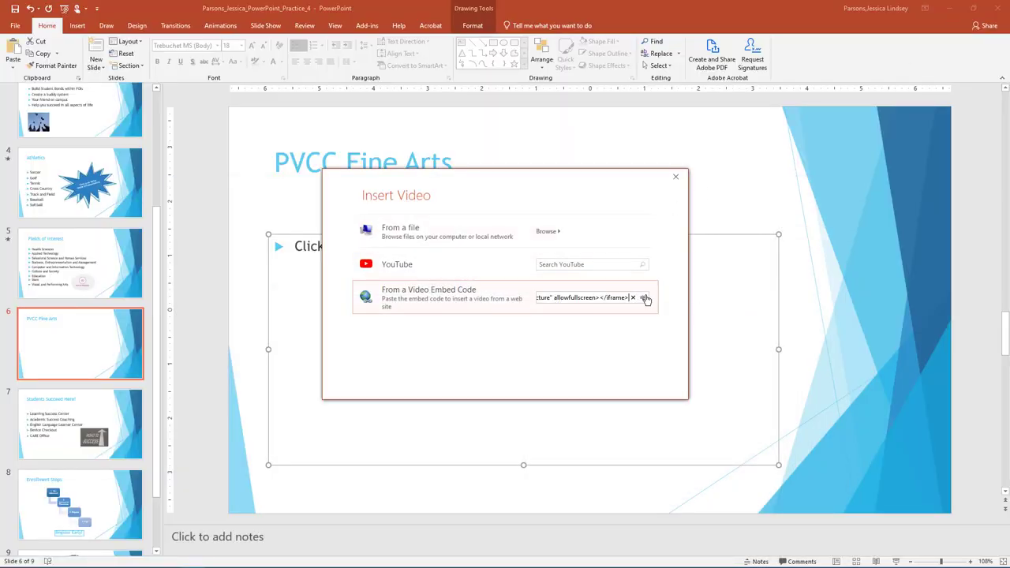
left_click(642, 298)
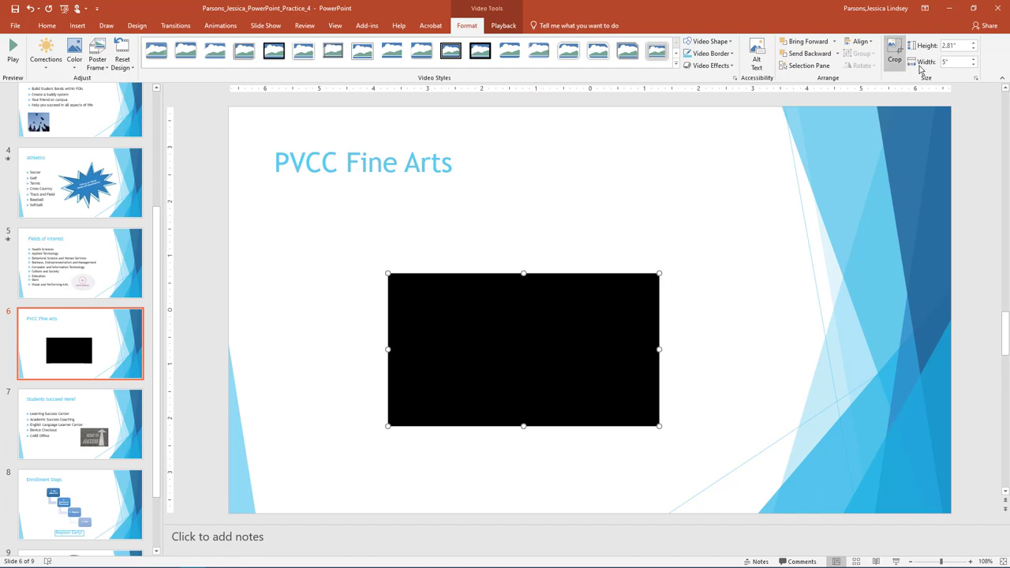
Size the video to 5" high by 9.4" wide and centre it on the slide
double_click(958, 45)
type("5")
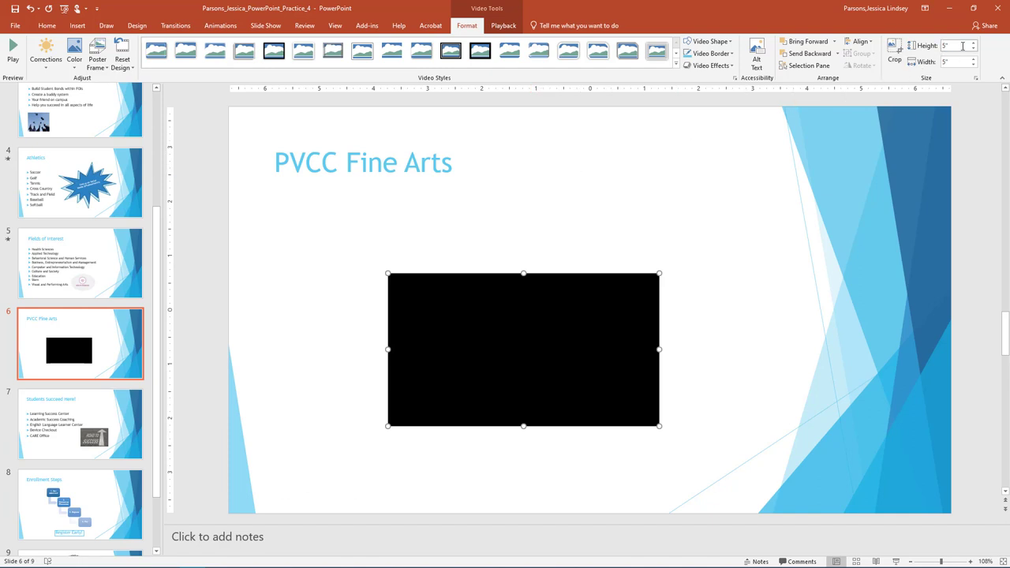
key("Return")
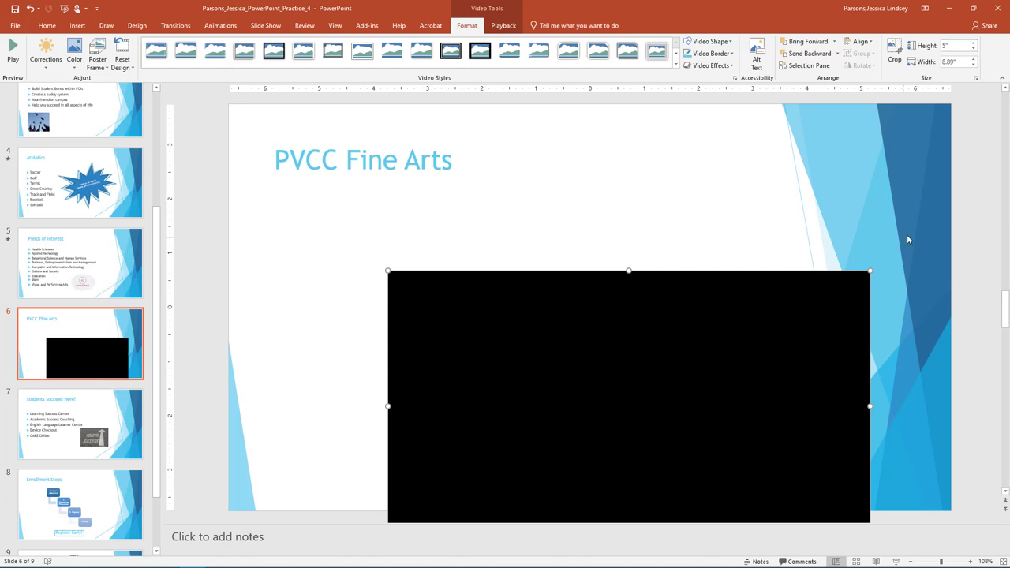
left_click_drag(709, 316, 667, 241)
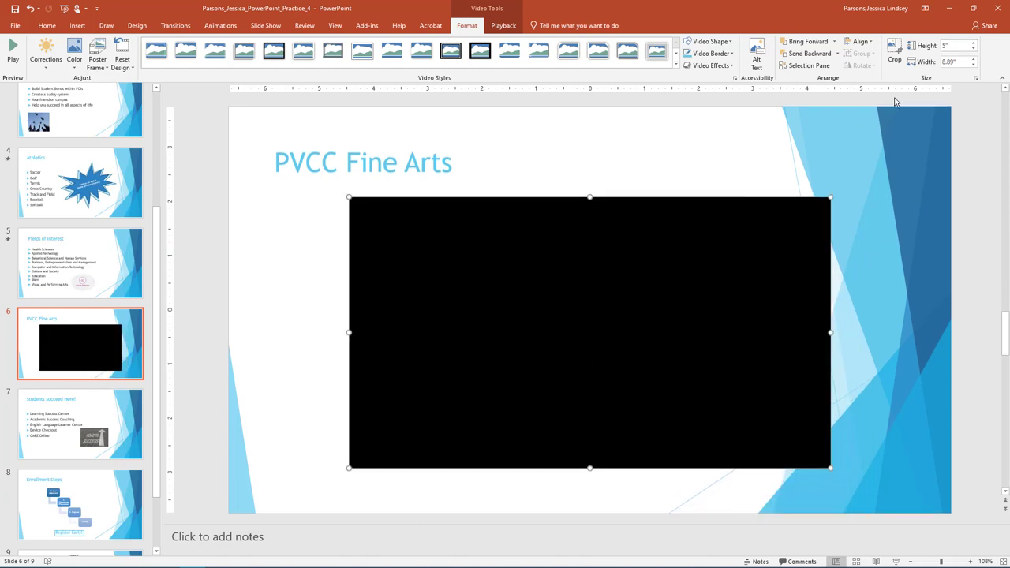
left_click(976, 78)
left_click(956, 166)
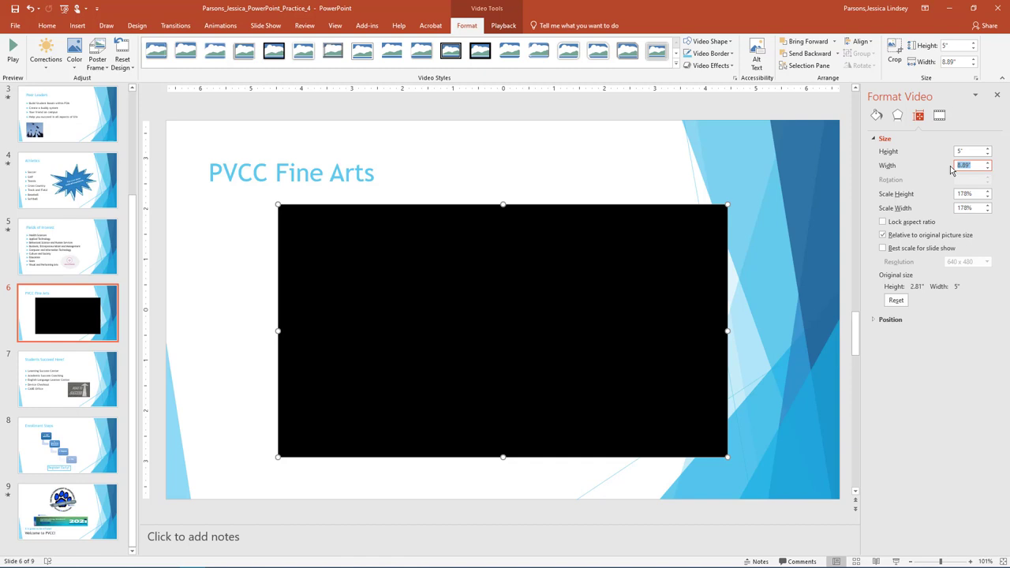
type("9.4")
key("Return")
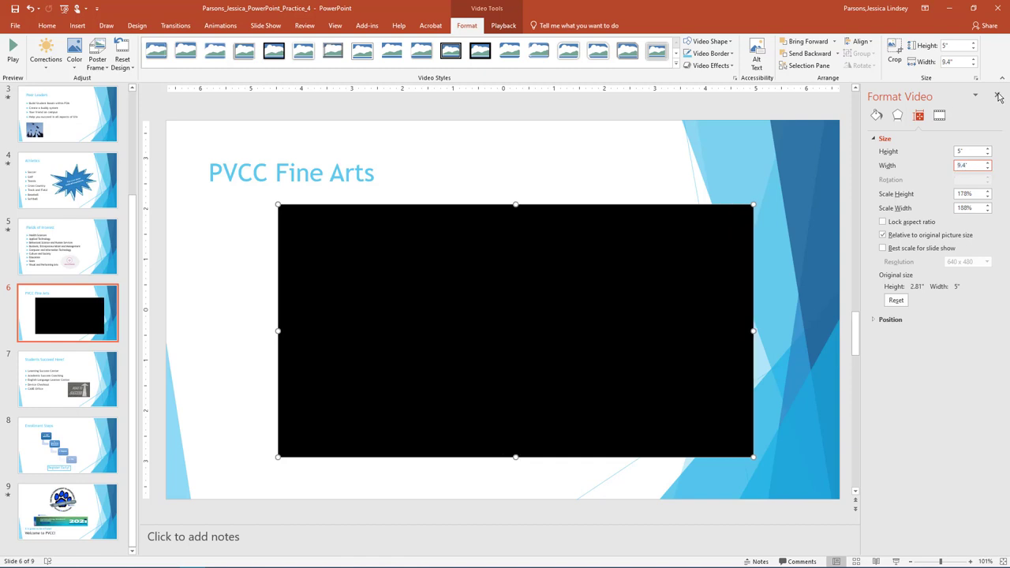
left_click(998, 96)
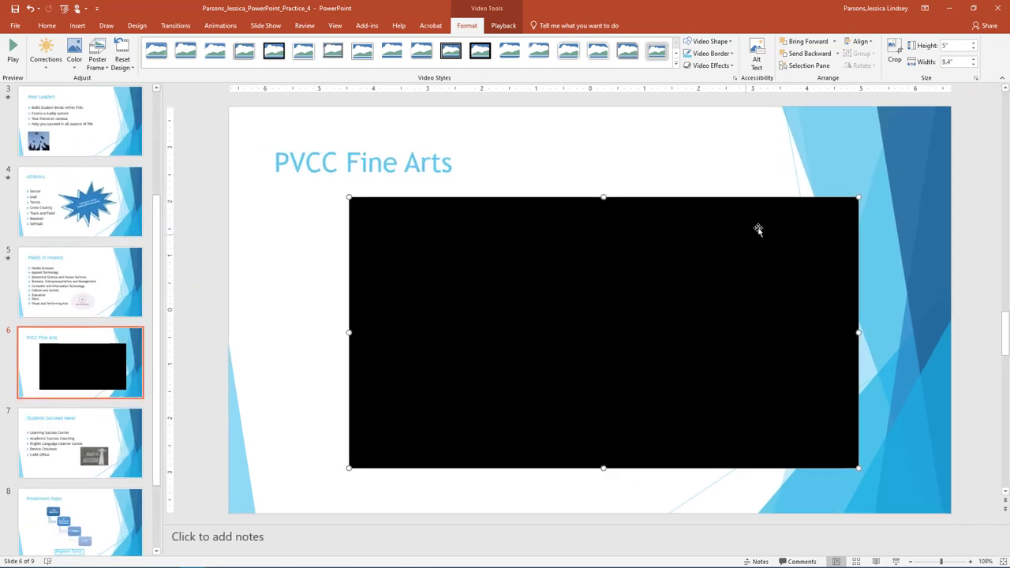
left_click_drag(648, 270, 662, 267)
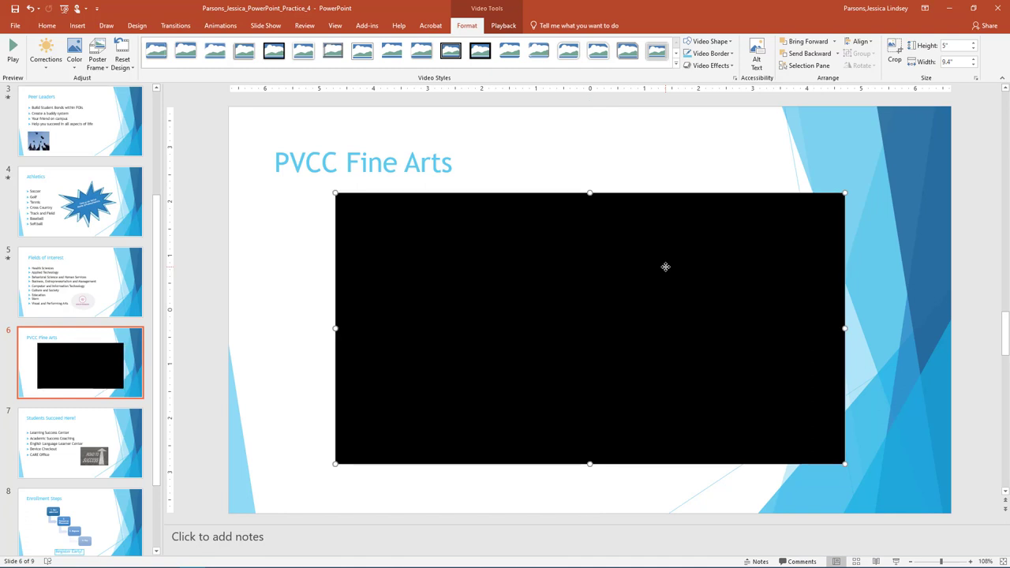
Preview the embedded video with Playback > Play, then deselect it
left_click(510, 29)
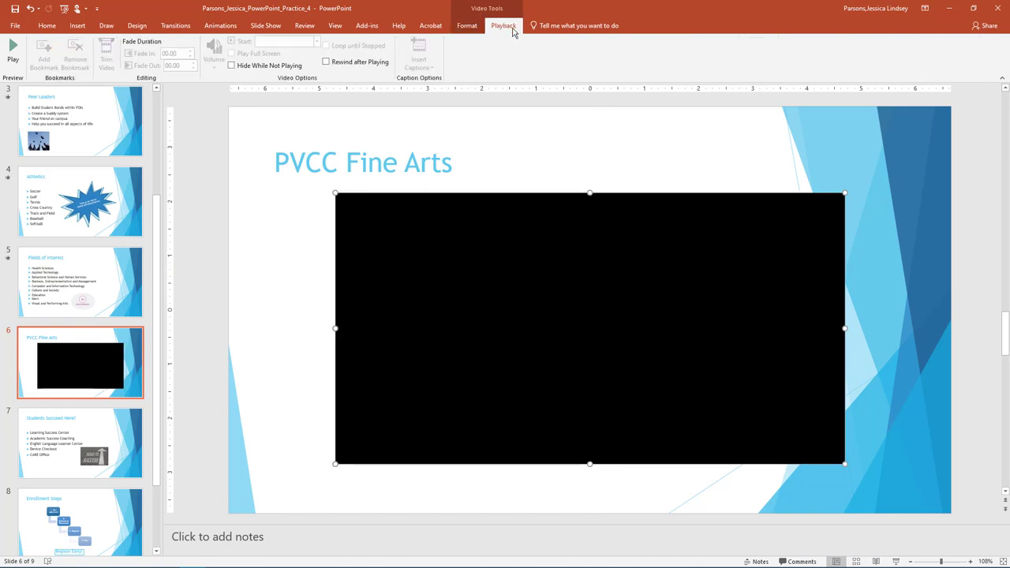
left_click(13, 51)
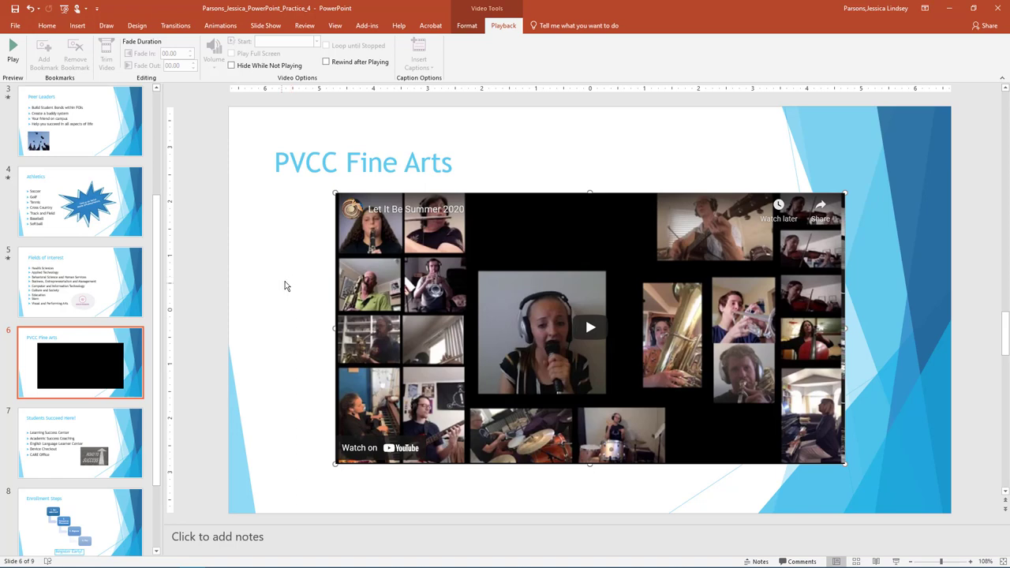
left_click(118, 406)
scroll(115, 407, "down", 1)
scroll(115, 407, "down", 1)
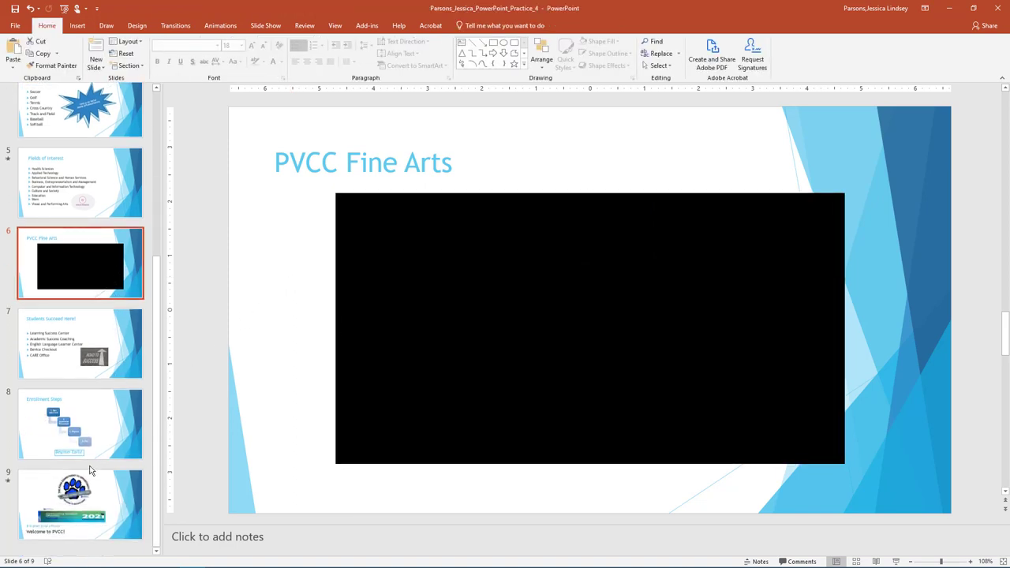
On slide 9, record a sound named PVCC and insert it
left_click(97, 503)
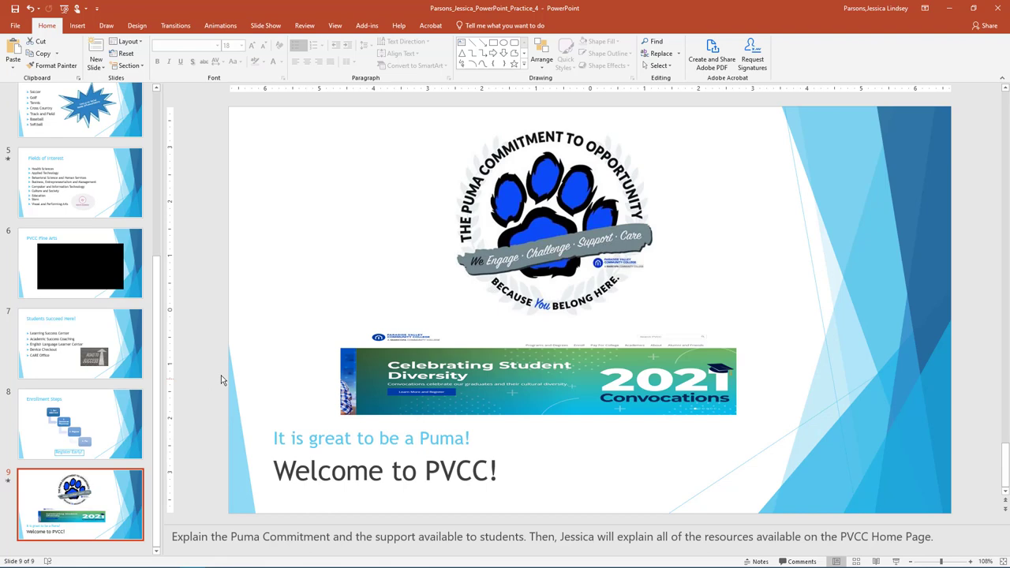
left_click(77, 26)
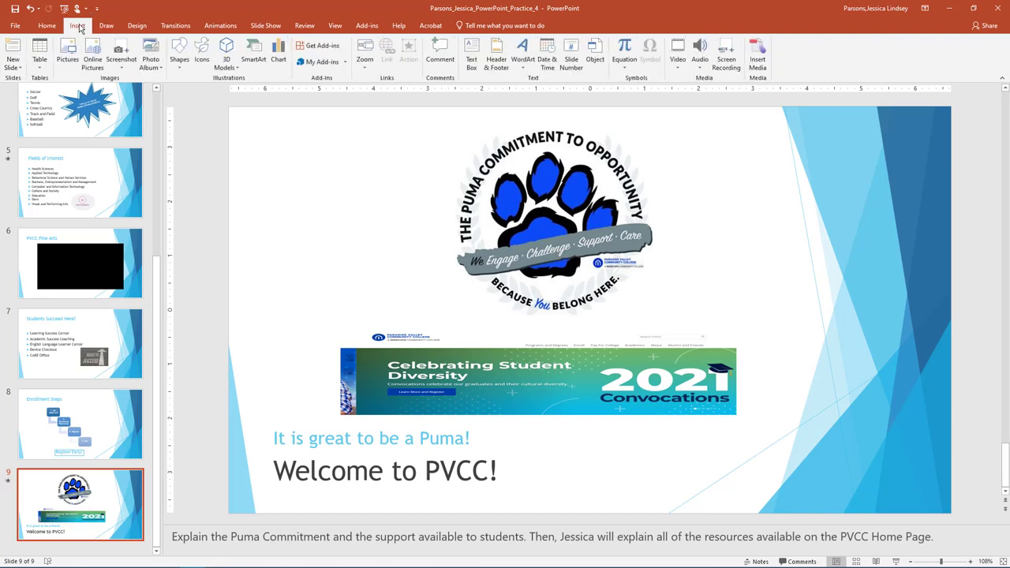
left_click(702, 70)
left_click(707, 93)
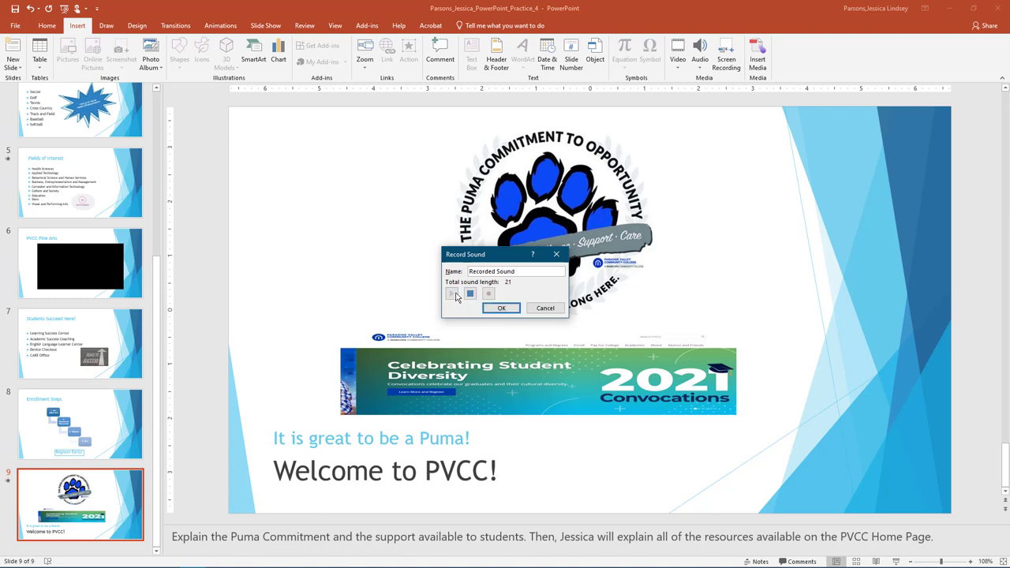
left_click(470, 295)
left_click_drag(517, 271, 458, 272)
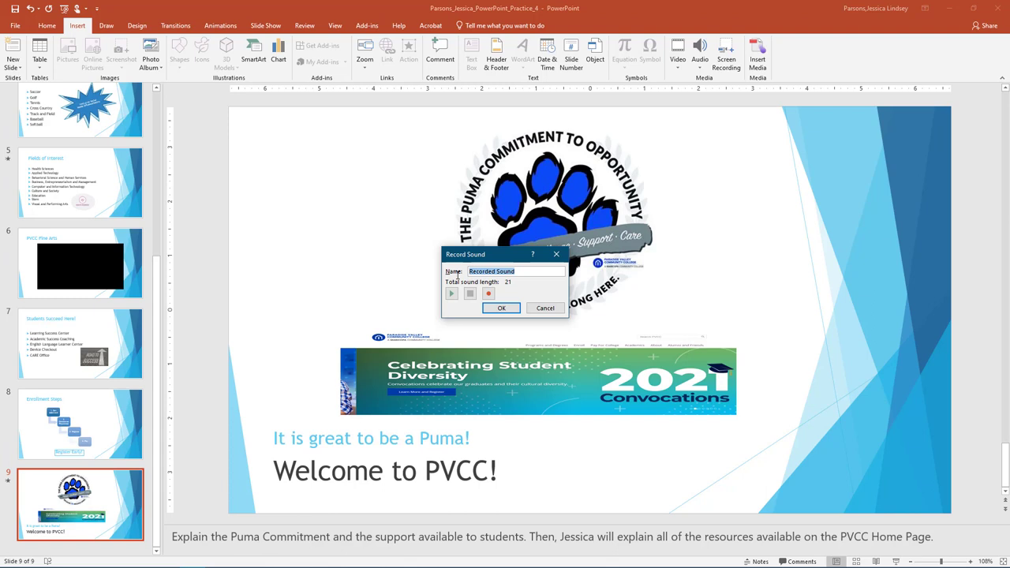
type("PVCC")
left_click(495, 309)
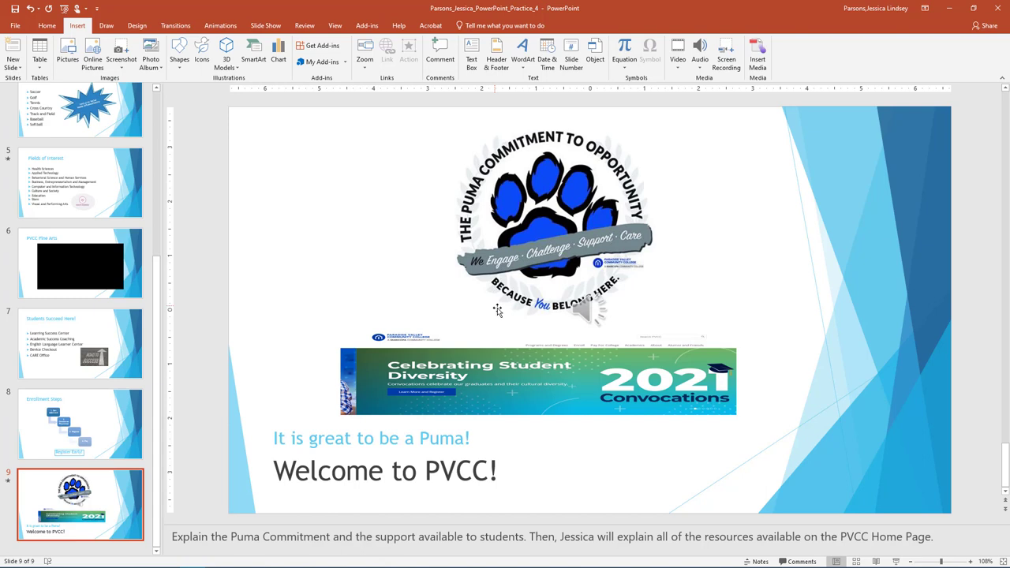
Move the sound icon to the upper right and add the note 'Remember to play the audio'
left_click_drag(587, 312, 835, 140)
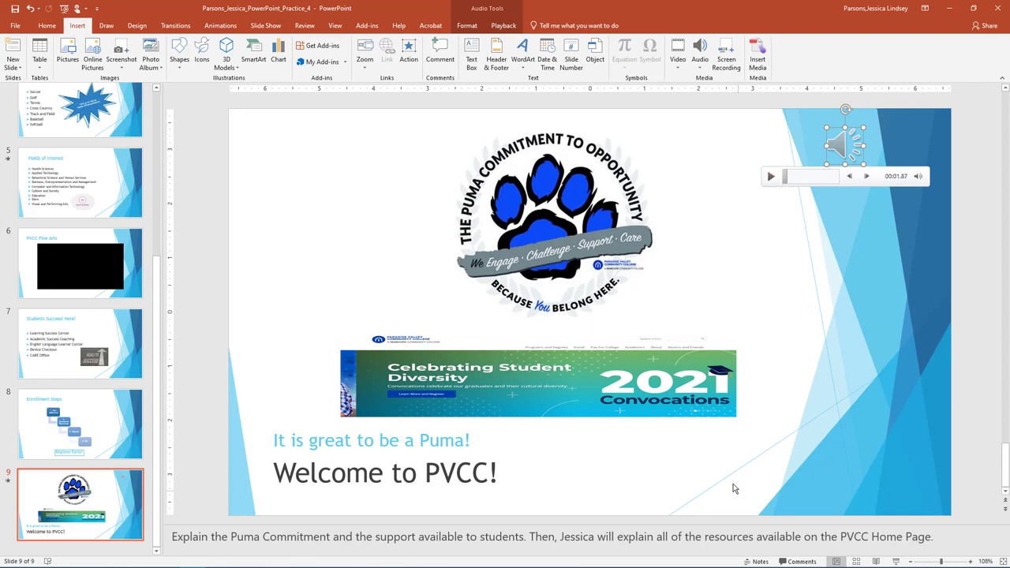
left_click(942, 539)
type("Remember to play the audio.")
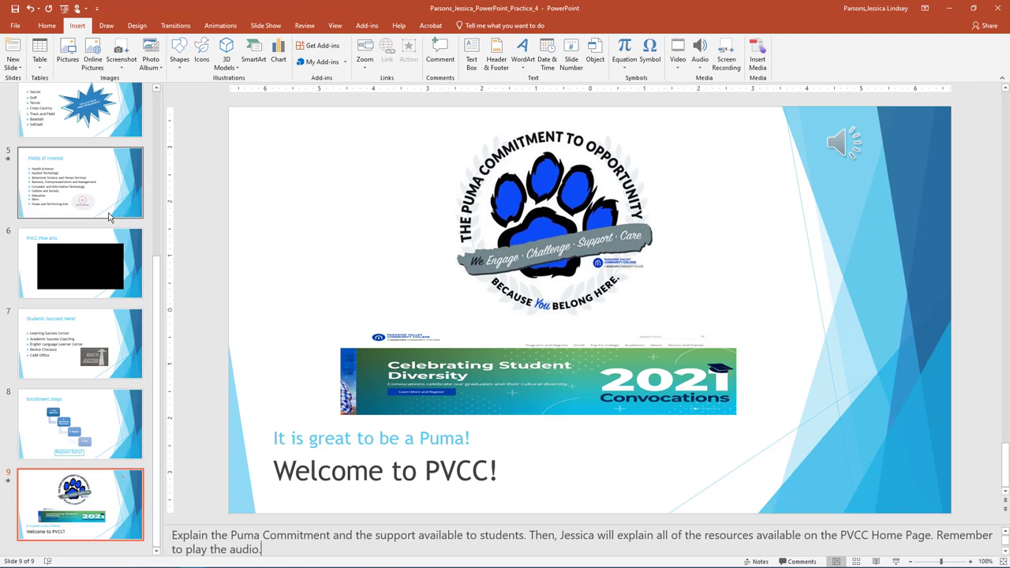
Fill slide 1's background with the sunset picture PowerPoint_Practice_4_Step18
scroll(79, 236, "up", 5)
left_click(114, 138)
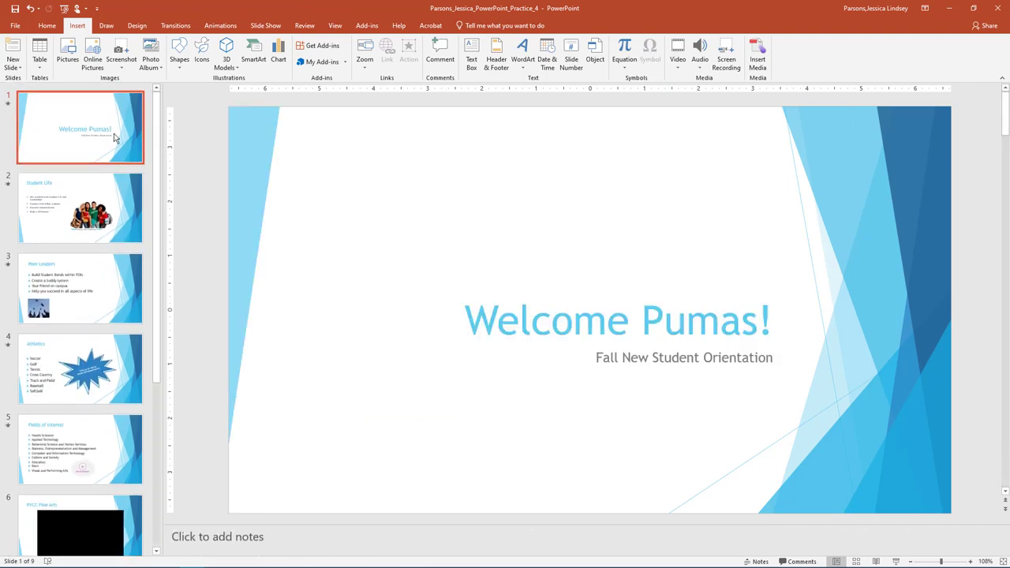
left_click(137, 26)
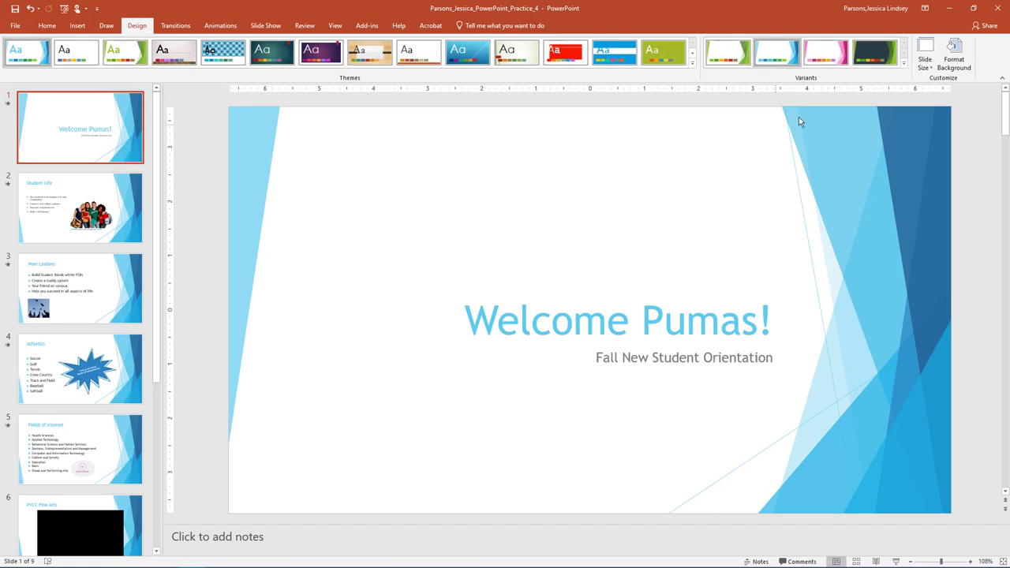
left_click(954, 63)
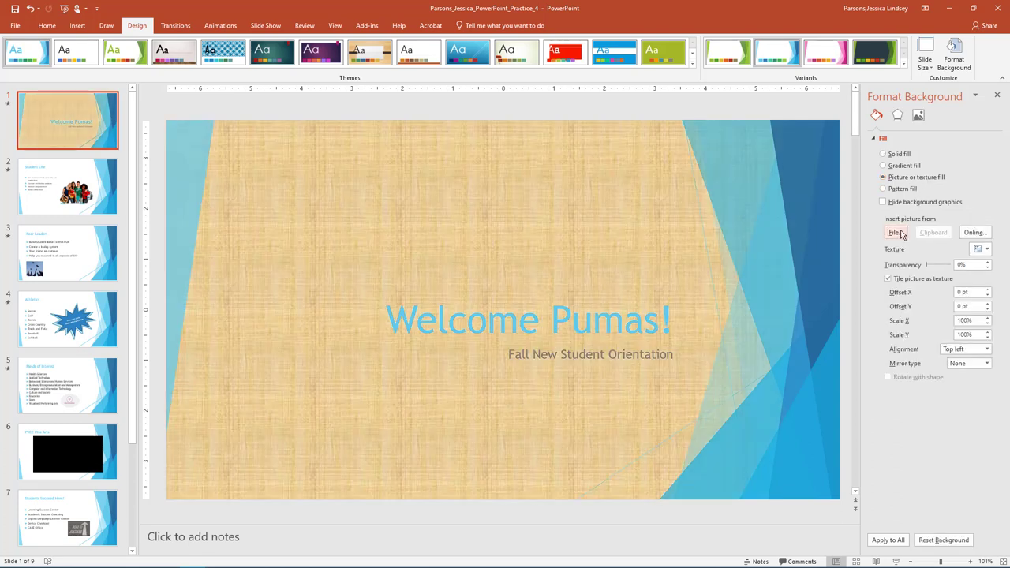
left_click(900, 234)
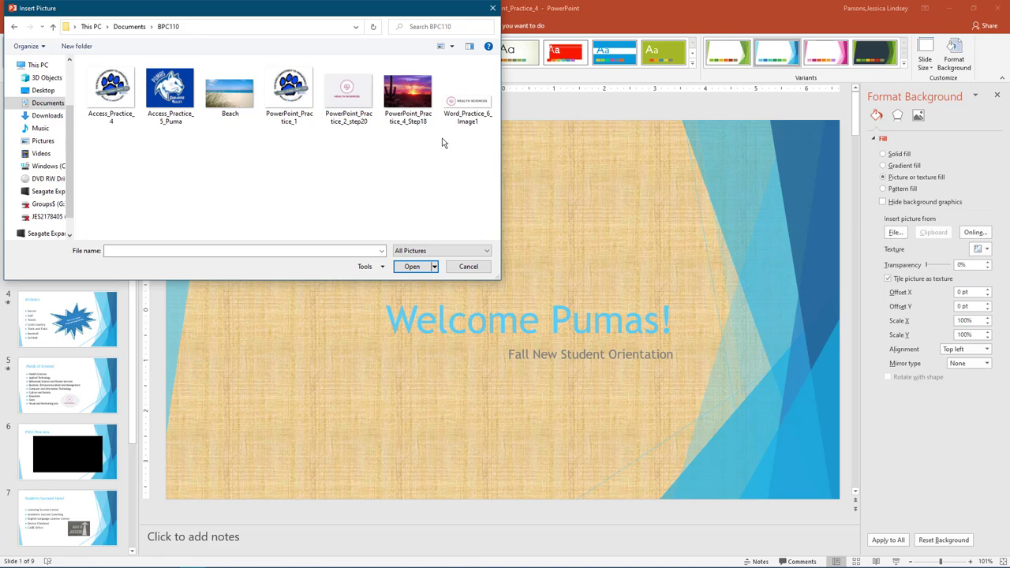
left_click(406, 103)
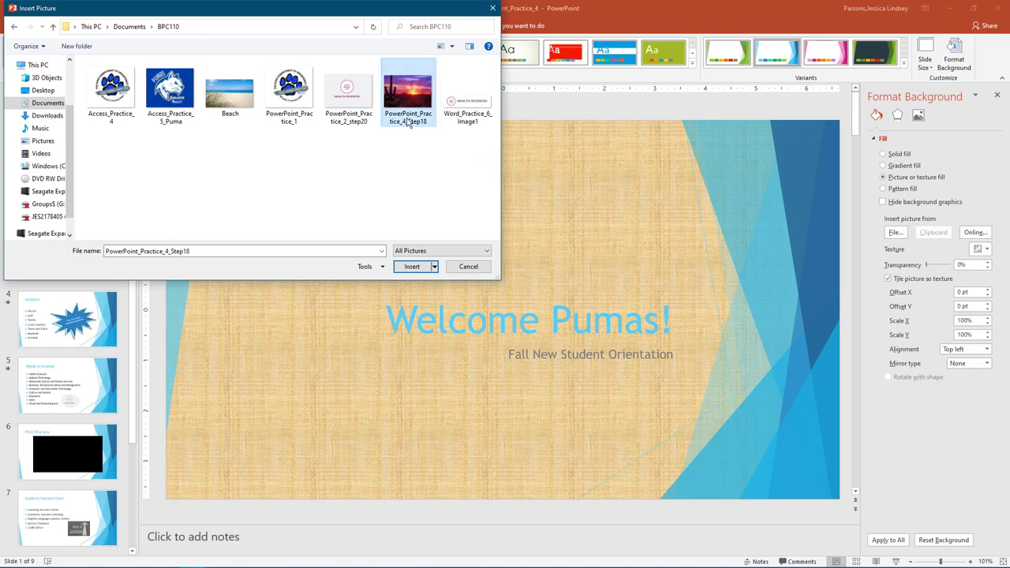
left_click(413, 266)
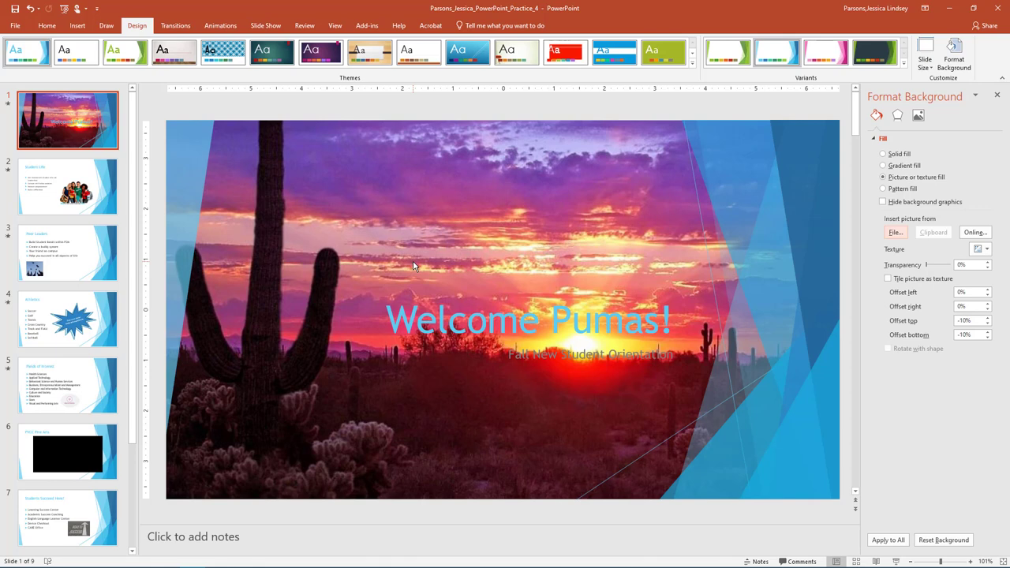
left_click(996, 97)
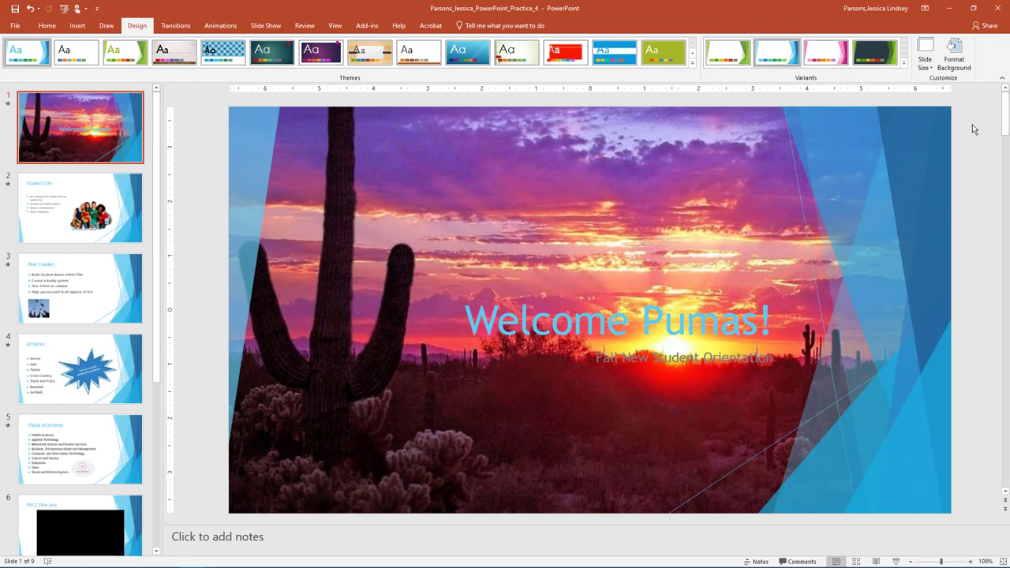
Delete the subtitle text and its empty placeholder from the title slide
left_click(712, 349)
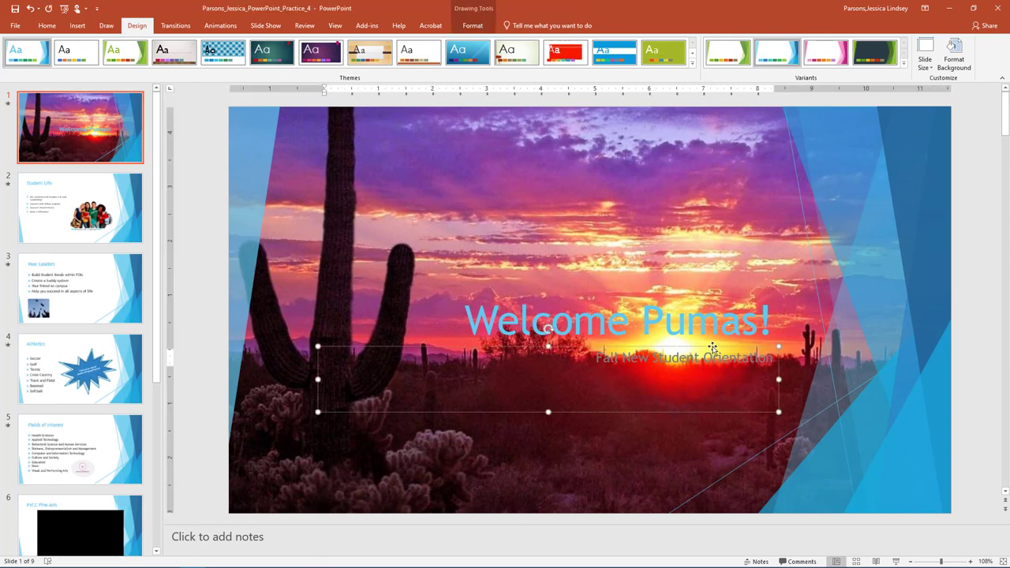
left_click(711, 347)
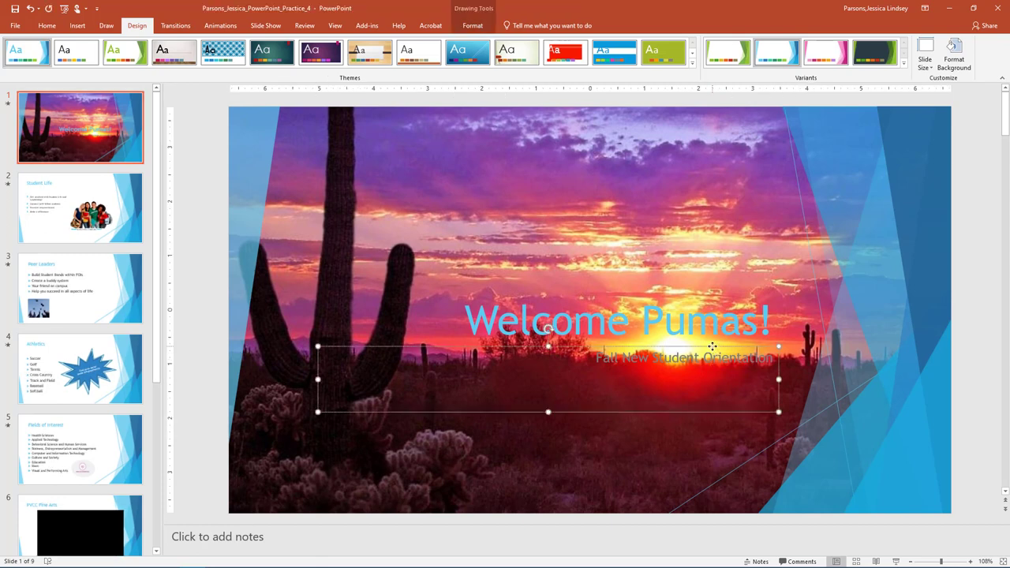
key("Delete")
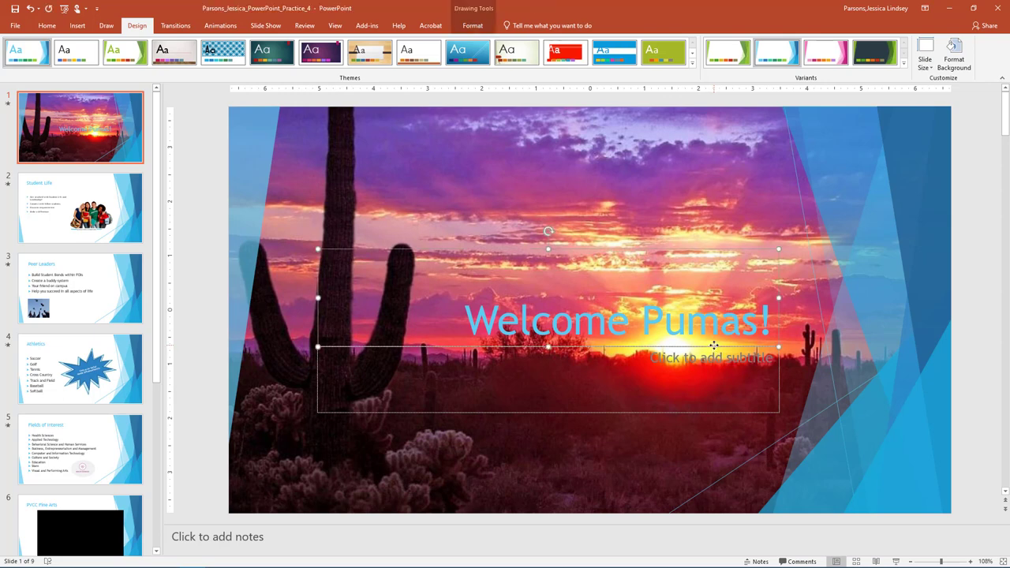
left_click(698, 412)
key("Delete")
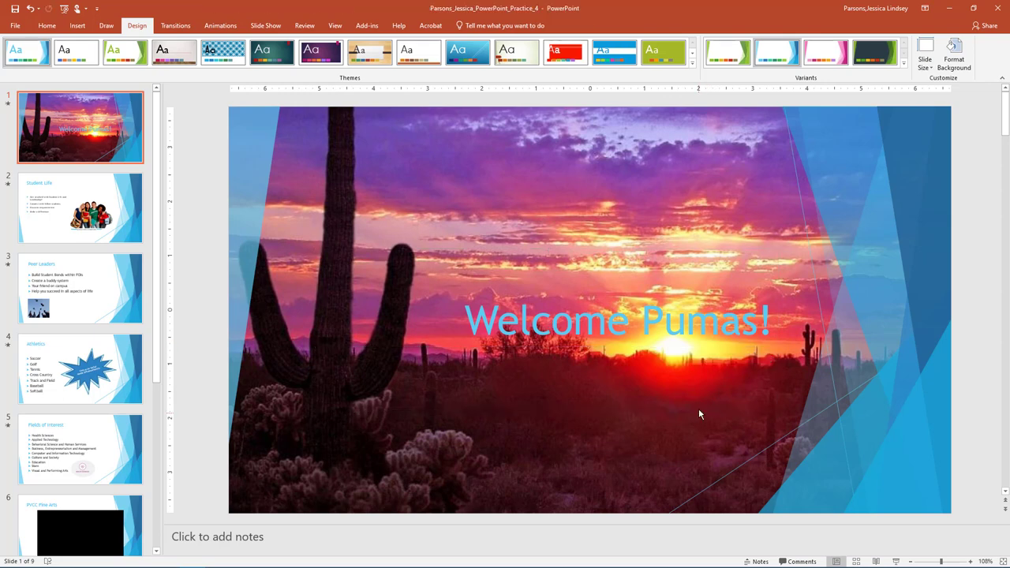
Move the 'Welcome Pumas!' title higher and color its text dark grey
left_click(706, 323)
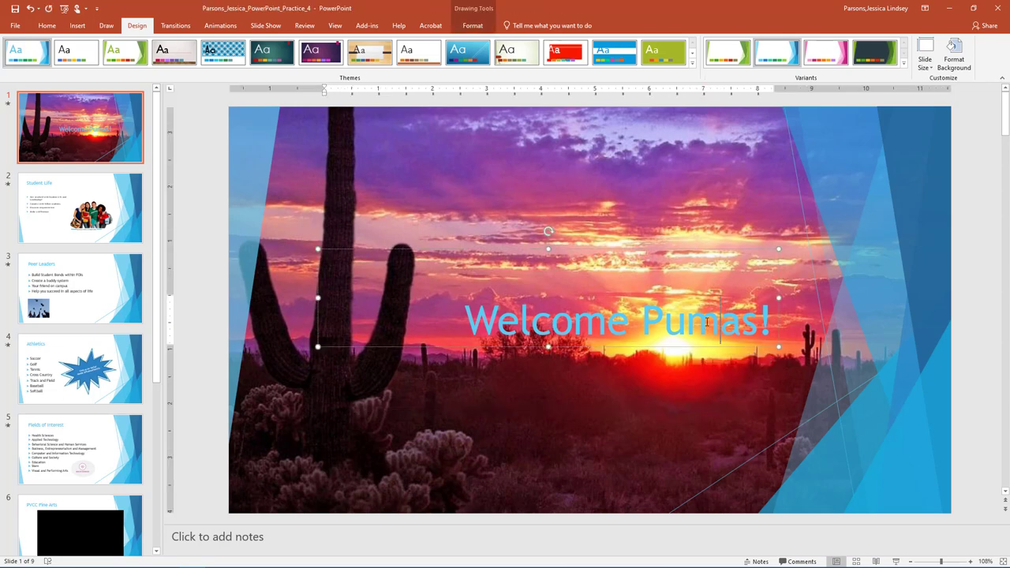
left_click_drag(705, 249, 706, 172)
left_click(719, 241)
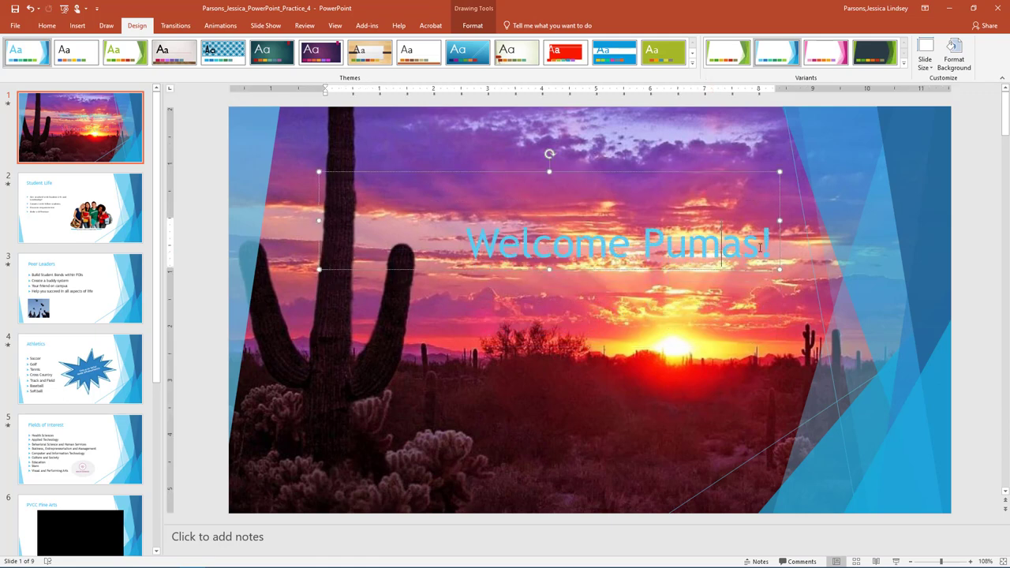
left_click_drag(770, 243, 542, 243)
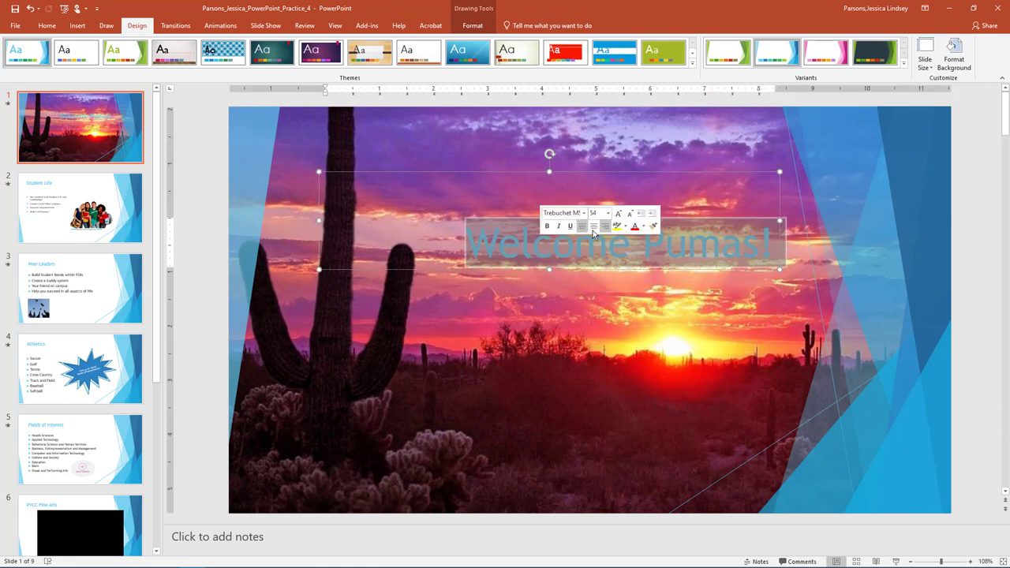
left_click(643, 227)
left_click(650, 260)
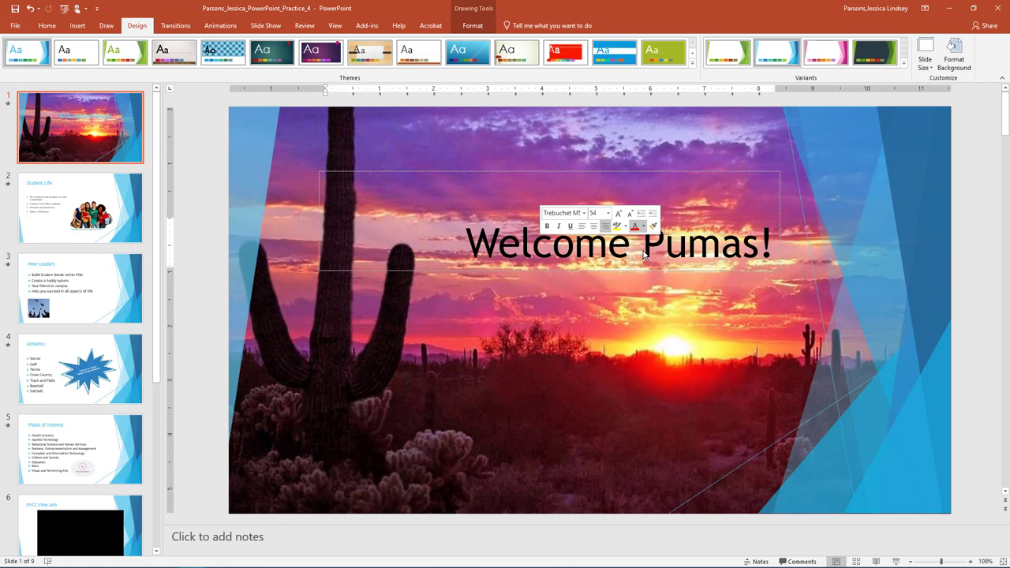
left_click(971, 268)
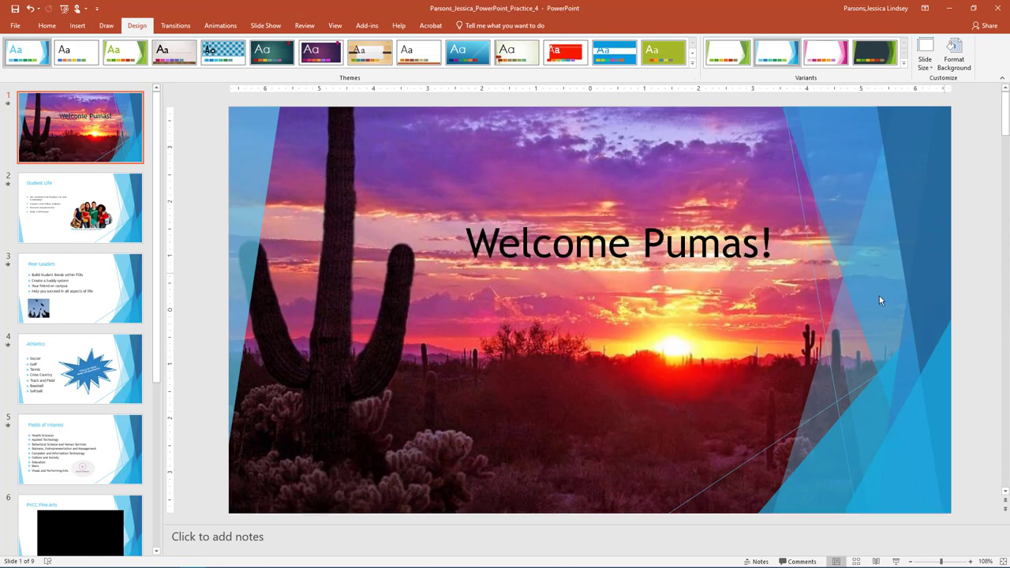
Delete the starburst from slide 4 (Athletics) and open the Insert Chart dialog
left_click(91, 361)
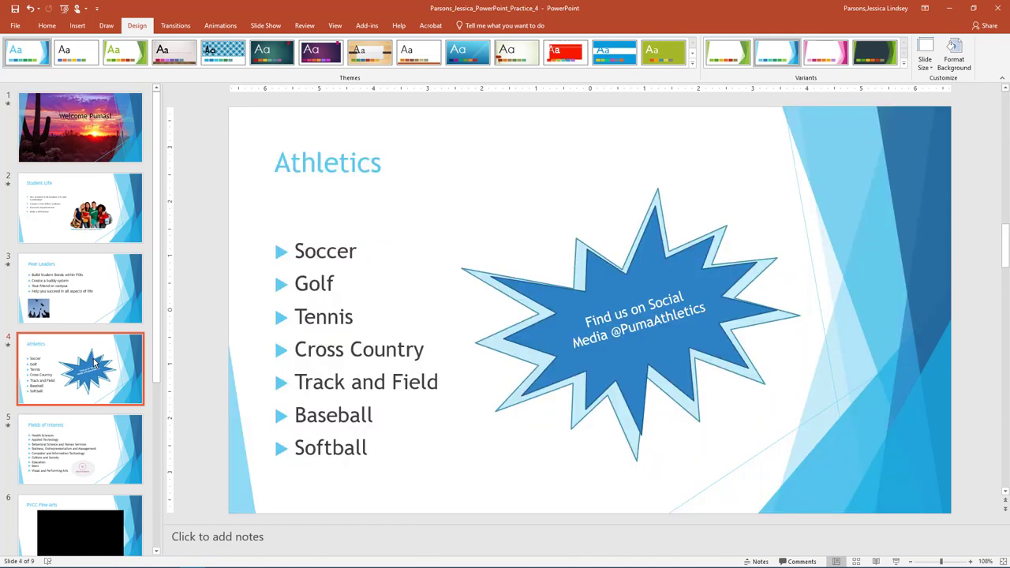
left_click(565, 347)
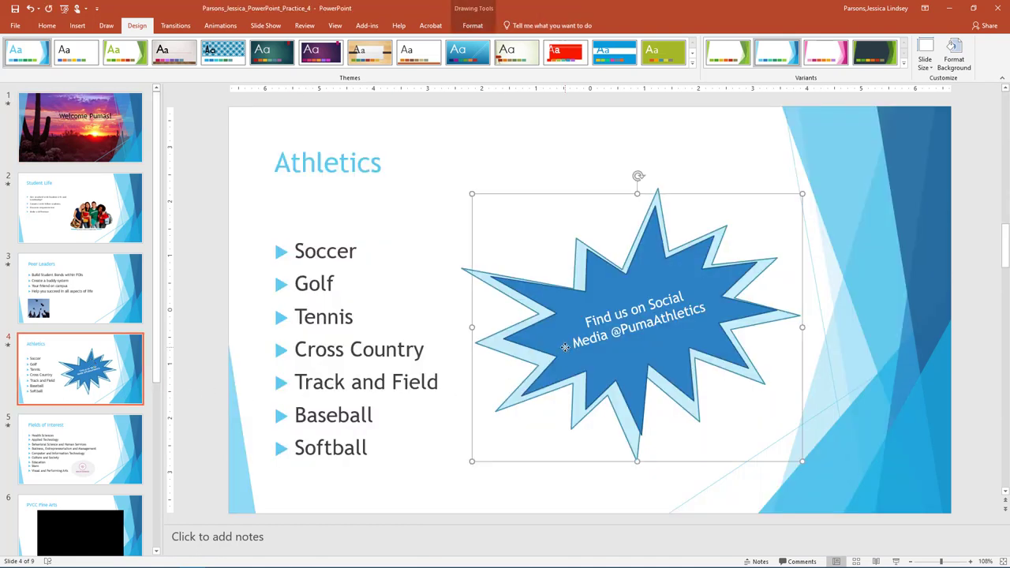
key("Delete")
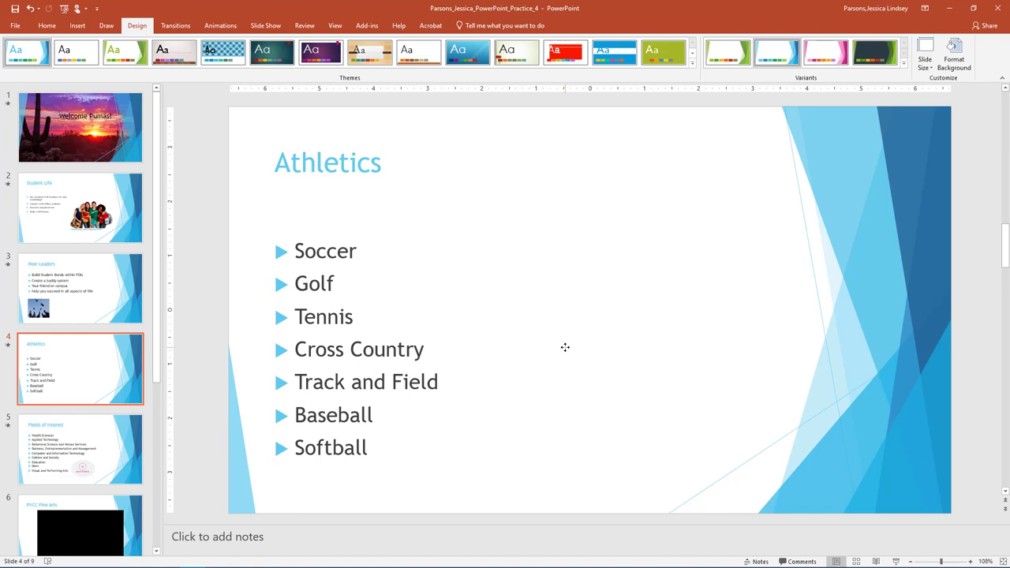
left_click(78, 26)
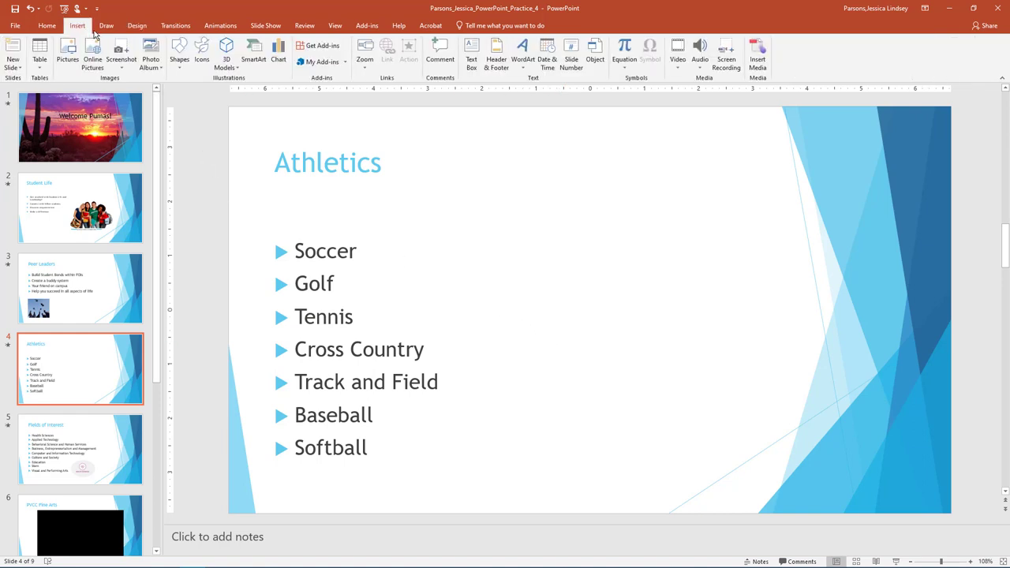
left_click(277, 60)
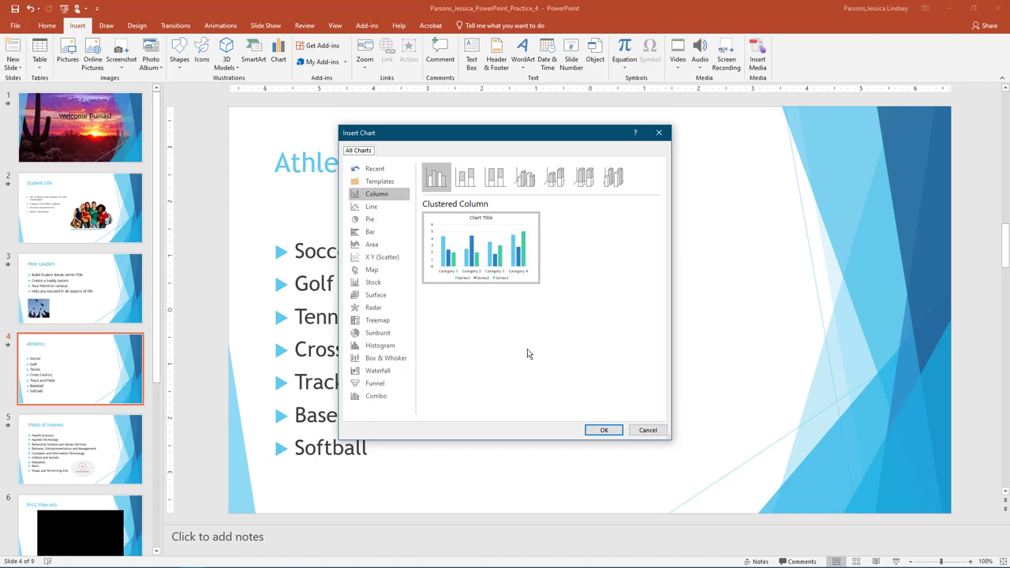
Insert a clustered column chart with headers Soccer, Golf, Tennis, CC, T&F, Baseball and Softball
left_click(599, 432)
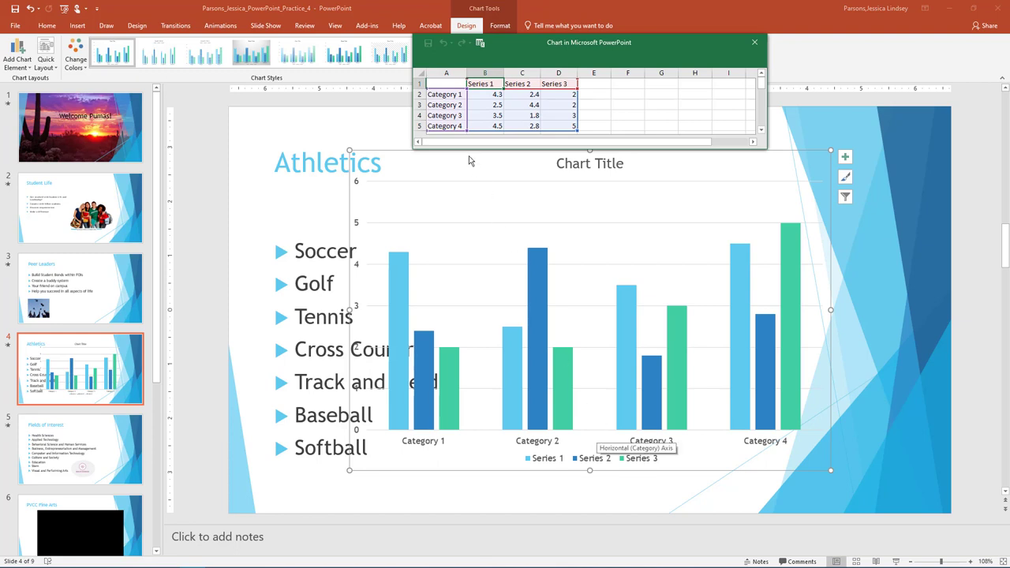
left_click(456, 83)
type("Soccer")
key("Tab")
type("Golf")
key("Tab")
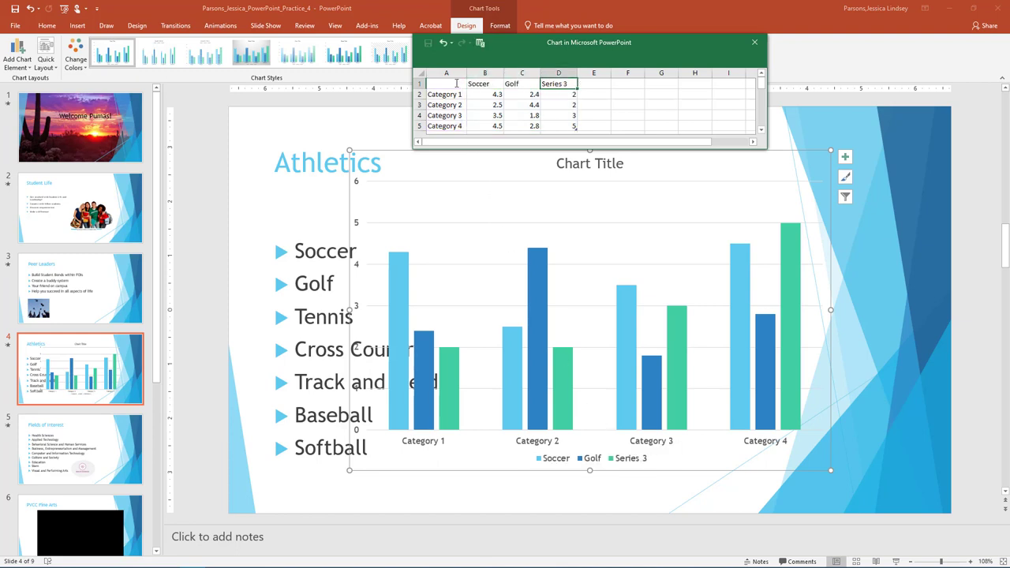
type("Tennis")
key("Tab")
type("CC")
key("Tab")
type("T&F")
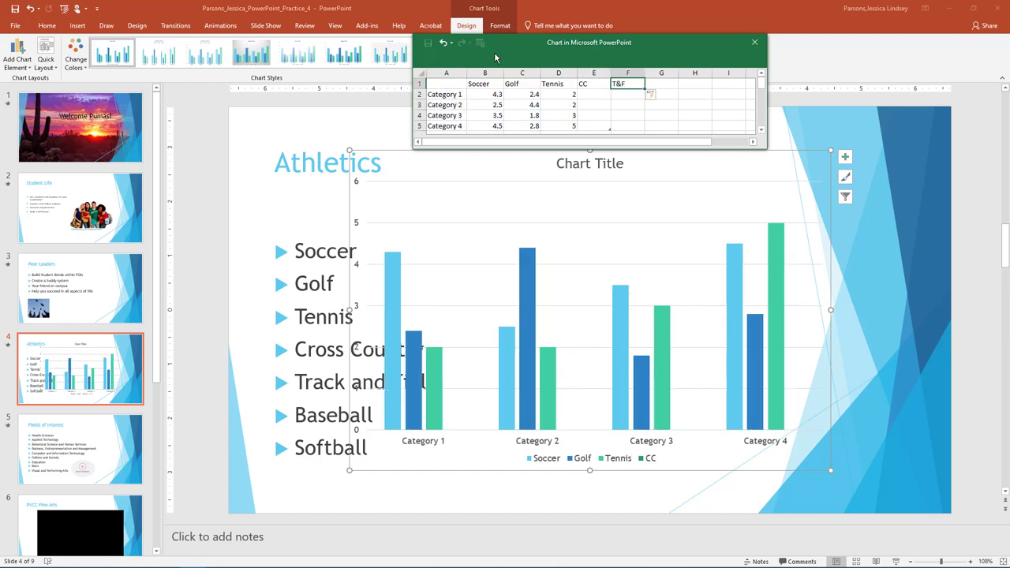
key("Tab")
type("Baseball")
Enter the Average GPA row: 4, 3.5, 3.8, 3.75, 3.6, 3.75, 4
key("Tab")
type("Softball")
left_click(448, 94)
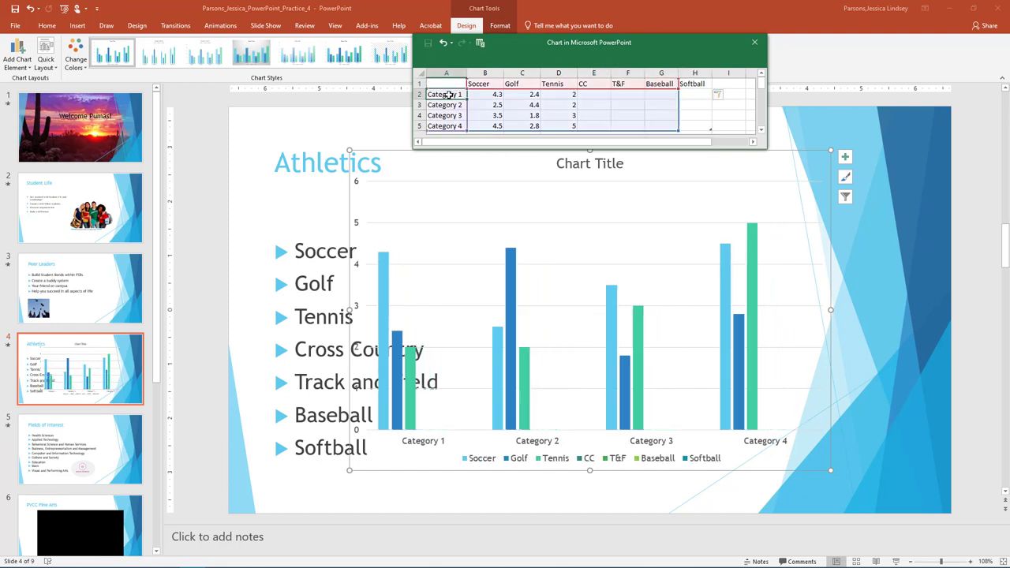
type("Average GPA")
key("Tab")
type("4\t3.5\t3.8\t")
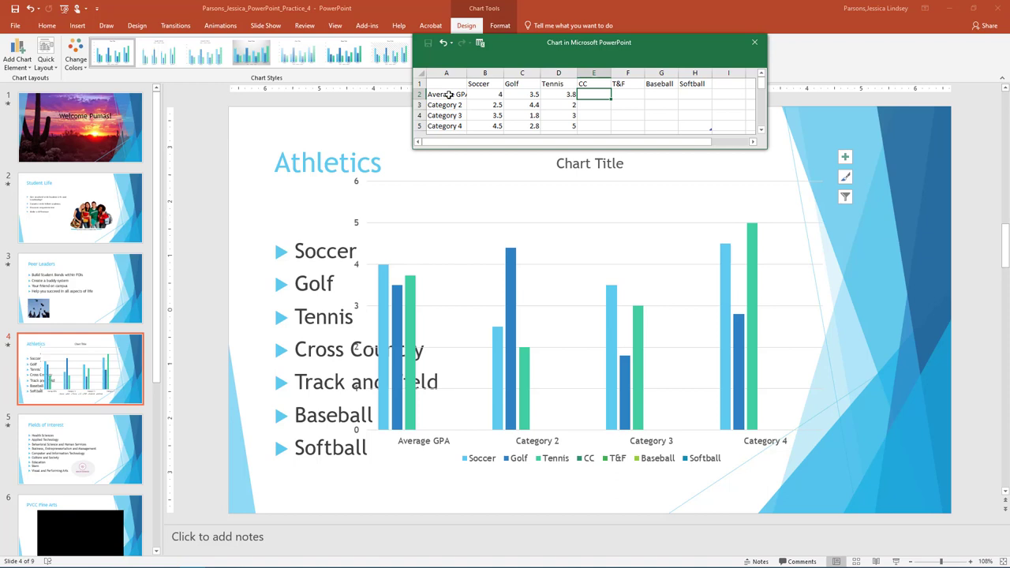
type("3.75\t3.6\t3.75\t4")
Delete the unused category rows 3–5 and close the chart's data sheet
left_click_drag(444, 105, 694, 126)
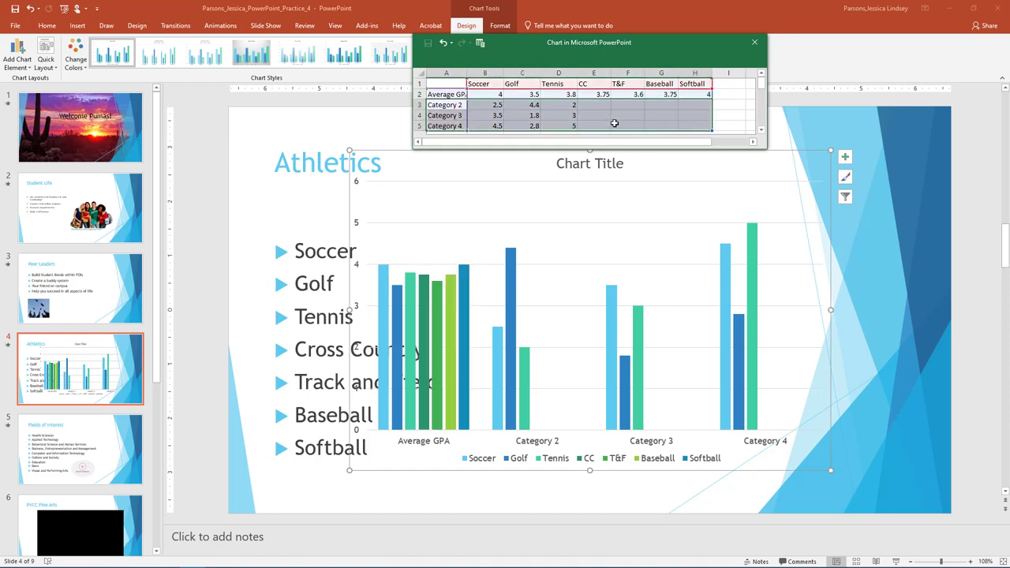
right_click(572, 120)
mouse_move(631, 233)
left_click(709, 247)
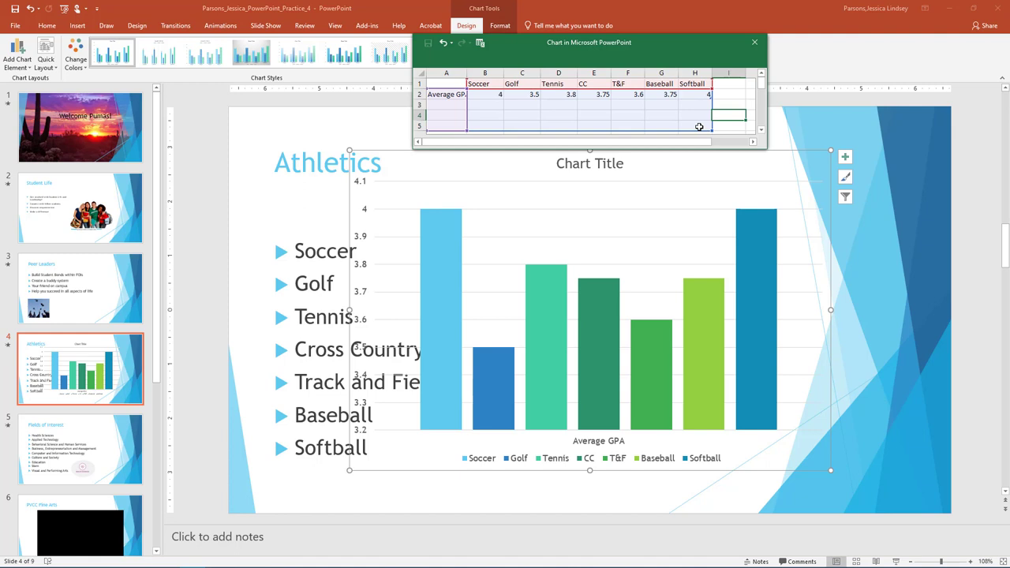
left_click(755, 43)
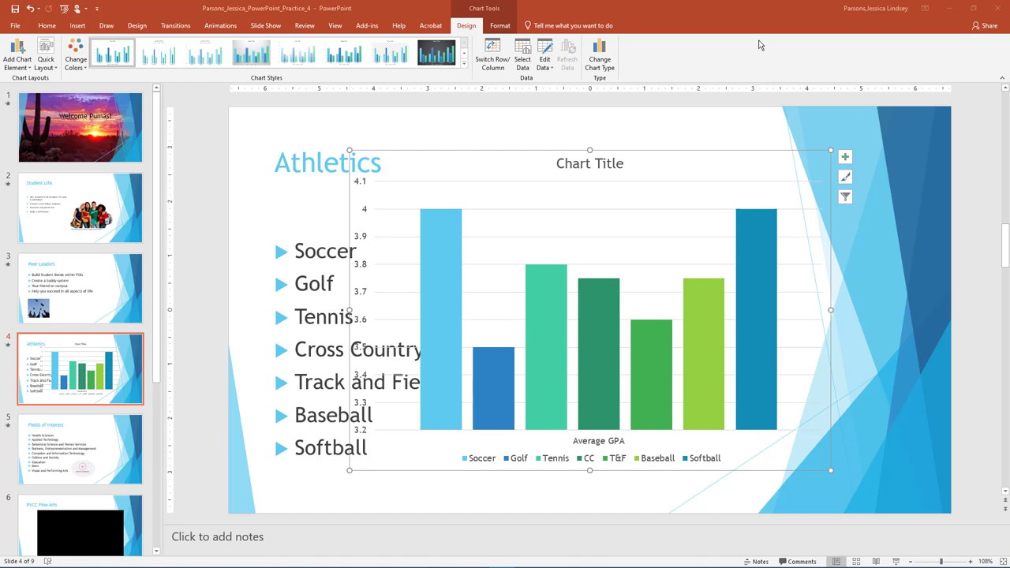
Place the GPA chart's legend on the right
left_click(19, 66)
mouse_move(24, 92)
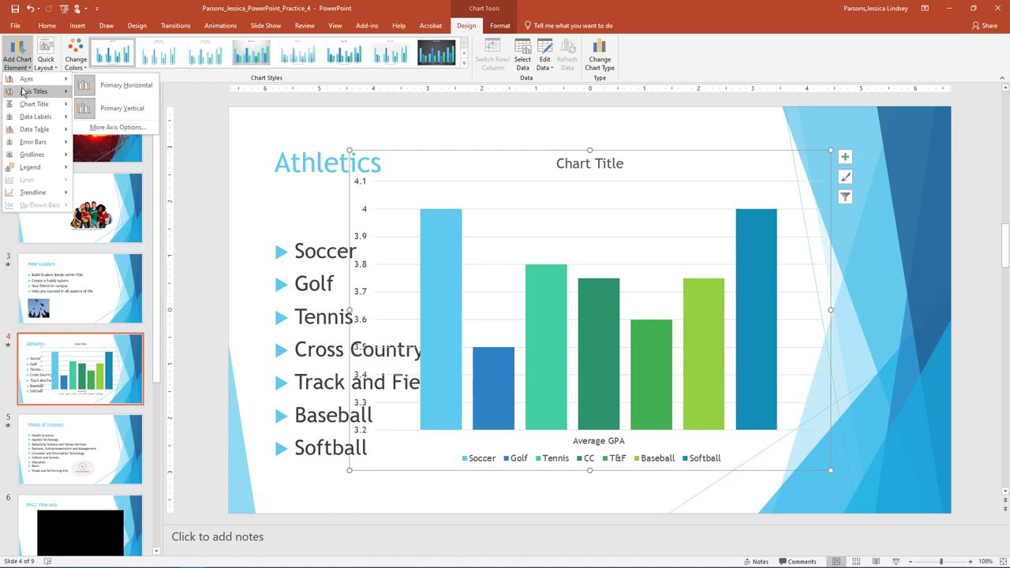
mouse_move(43, 168)
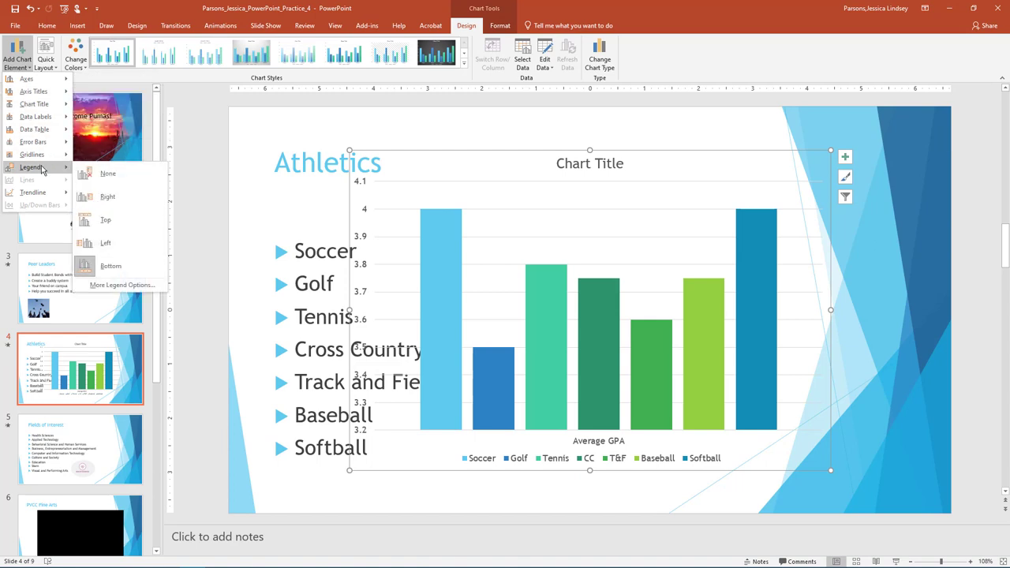
left_click(105, 203)
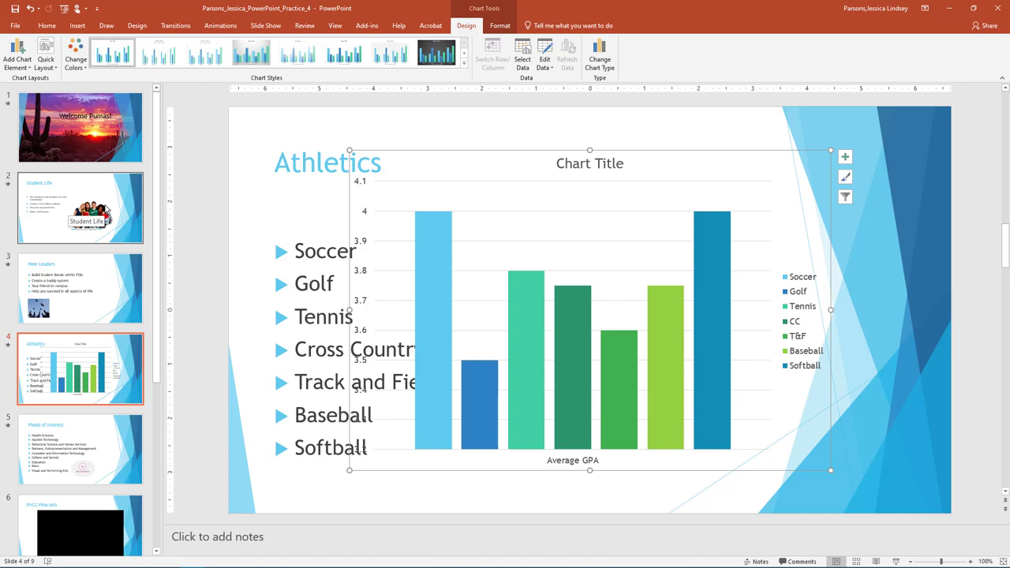
Retitle the chart 'Average GPA by Team'
triple_click(580, 164)
type("Average GPA by Team")
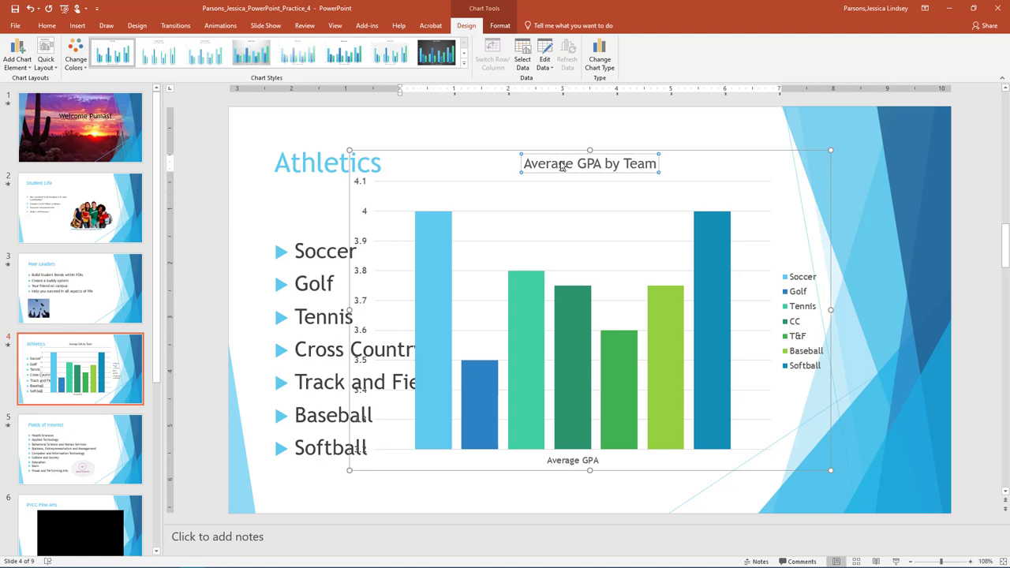
left_click(364, 213)
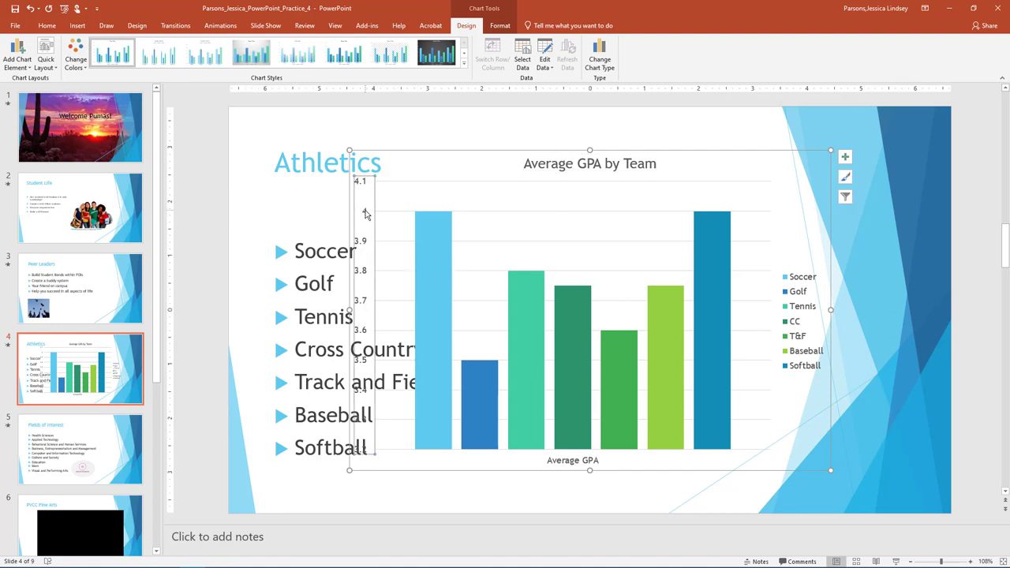
Open Format Axis for the vertical axis and set its minimum bound to 3.0
right_click(366, 214)
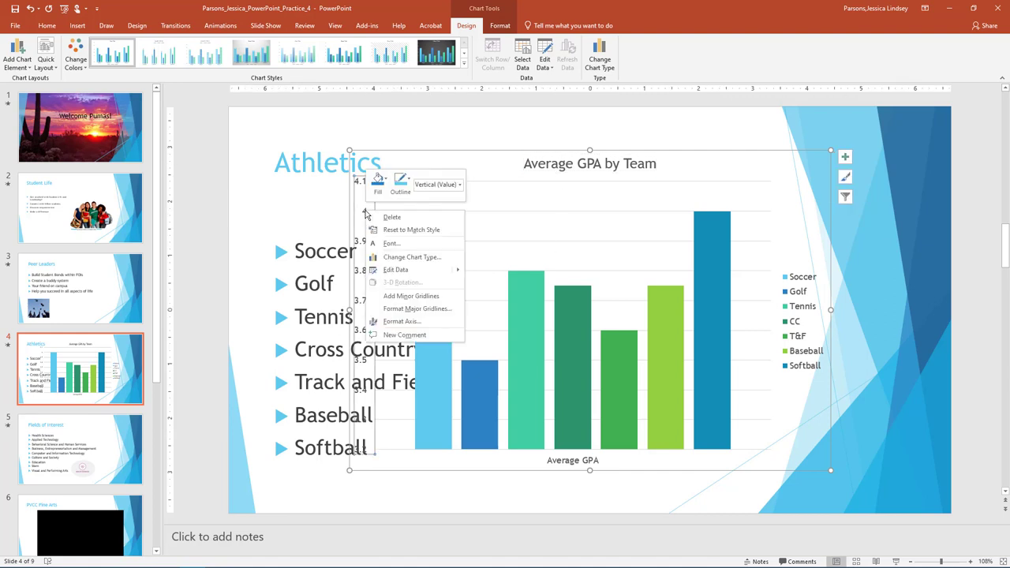
left_click(401, 322)
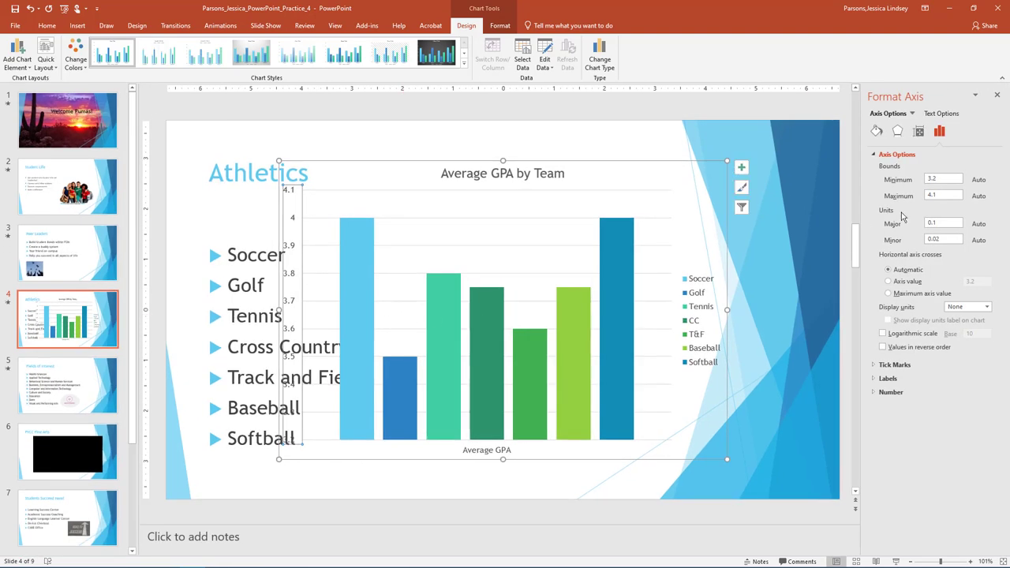
left_click_drag(943, 179, 920, 183)
left_click_drag(944, 195, 927, 194)
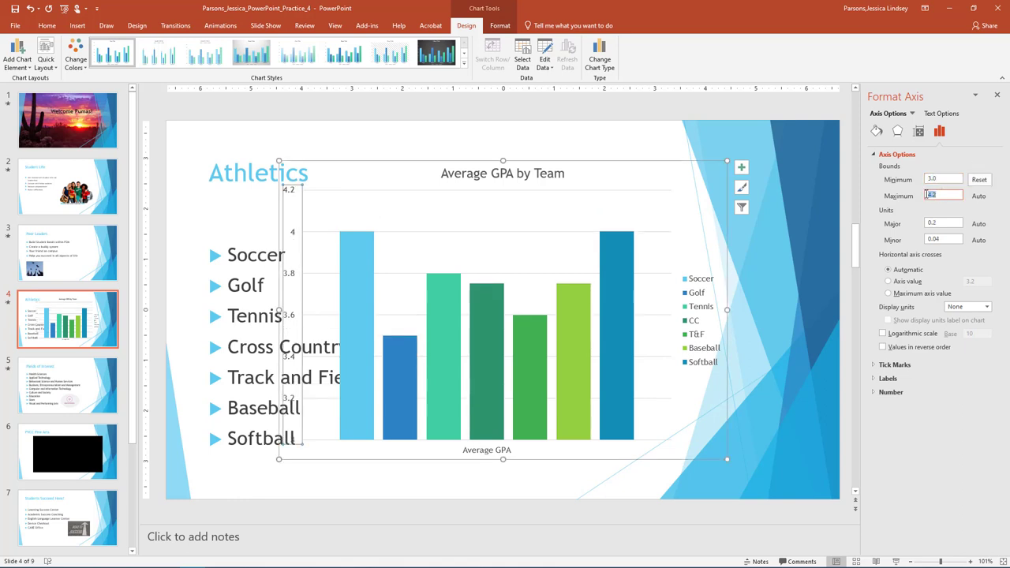
Set the vertical axis maximum to 4.0 and close Format Axis
type("4.0")
left_click(947, 178)
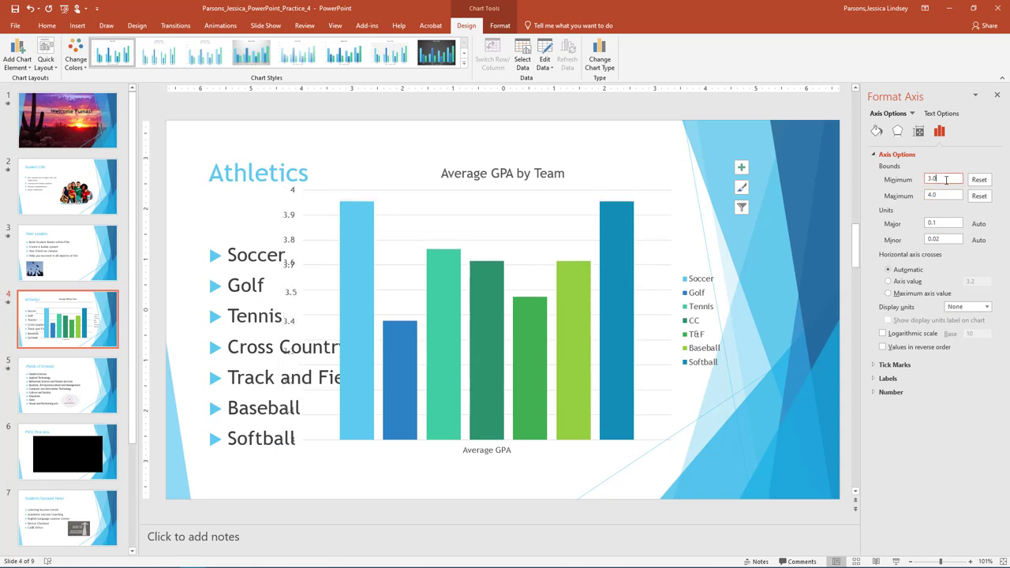
left_click(996, 94)
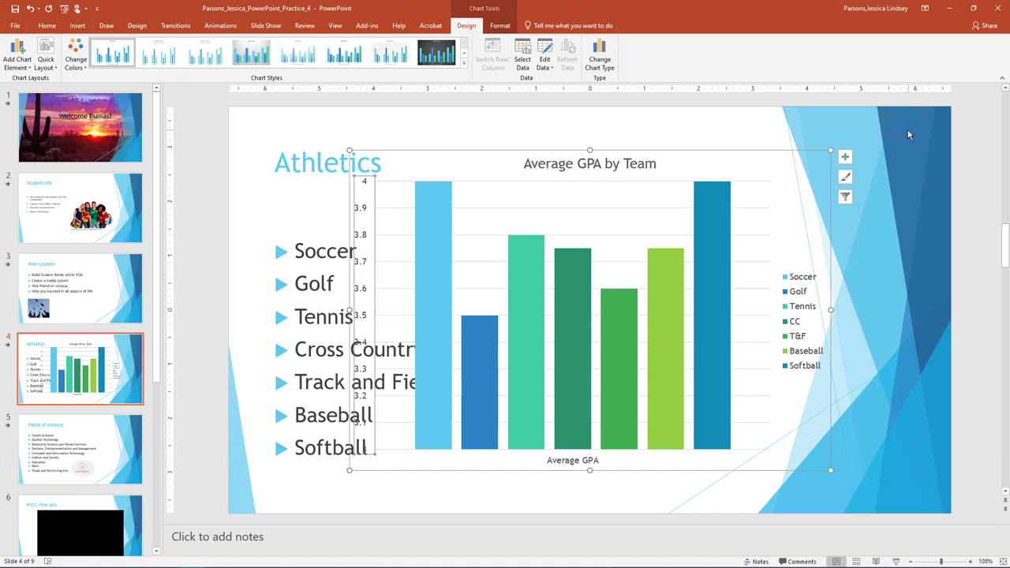
Apply the dark Style 8 and resize the chart beside the Athletics list
left_click(464, 63)
left_click(454, 64)
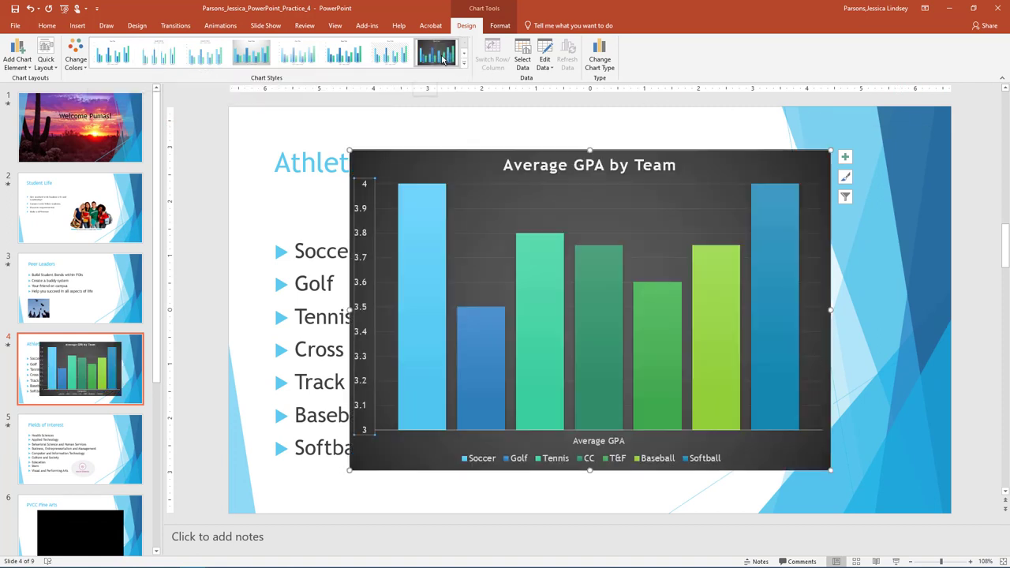
left_click_drag(350, 150, 467, 169)
left_click(435, 169)
left_click(552, 188)
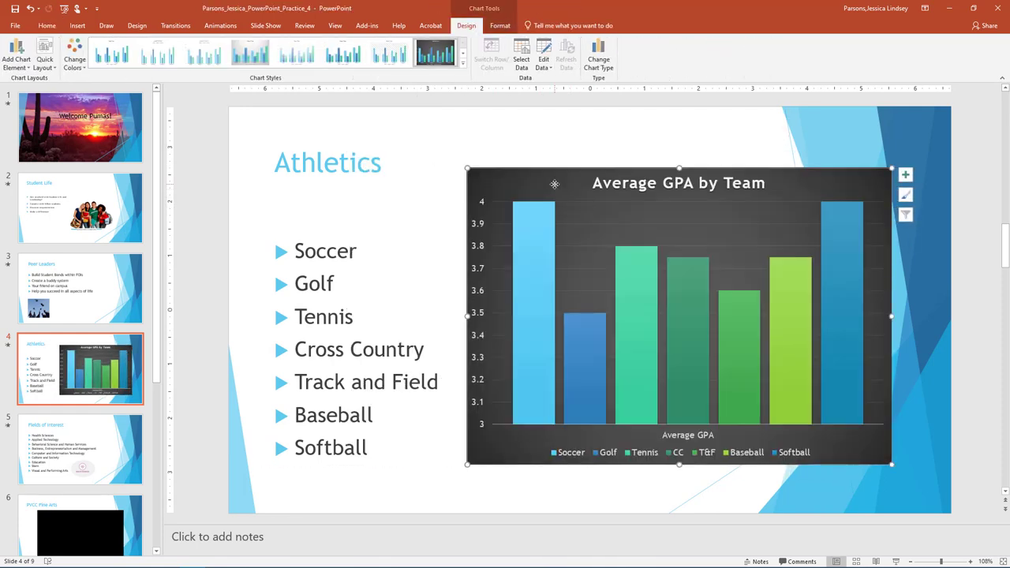
Keep the legend on the chart's right side and deselect the chart
left_click(17, 57)
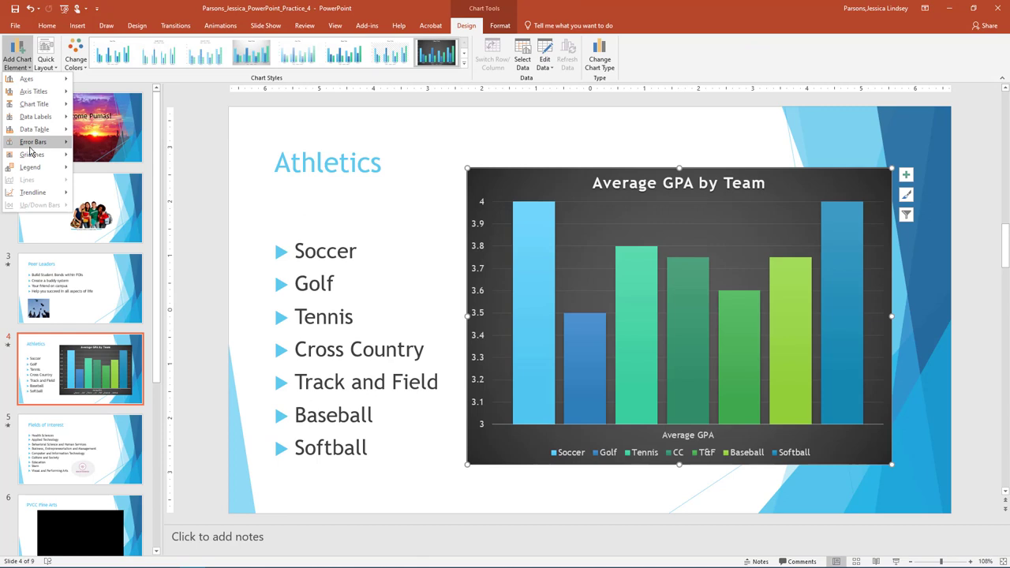
mouse_move(30, 167)
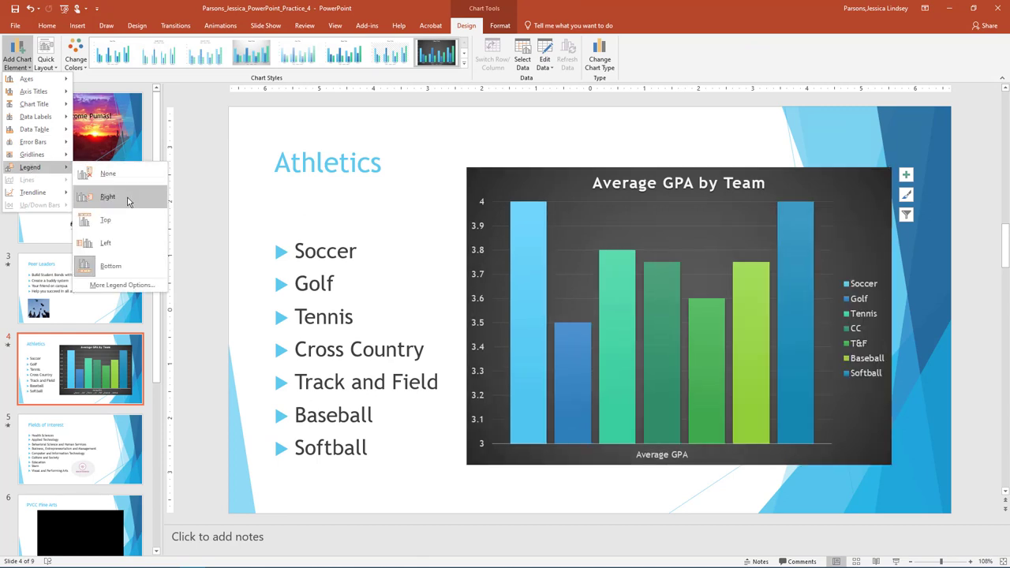
left_click(130, 199)
left_click(572, 124)
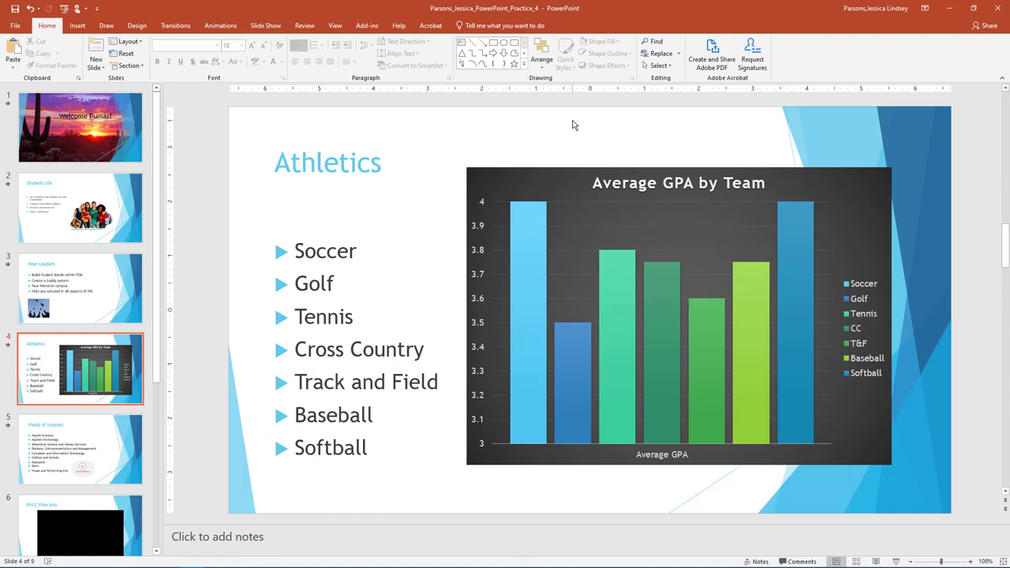
Delete the Health Sciences picture from the Fields of Interest slide
left_click(128, 457)
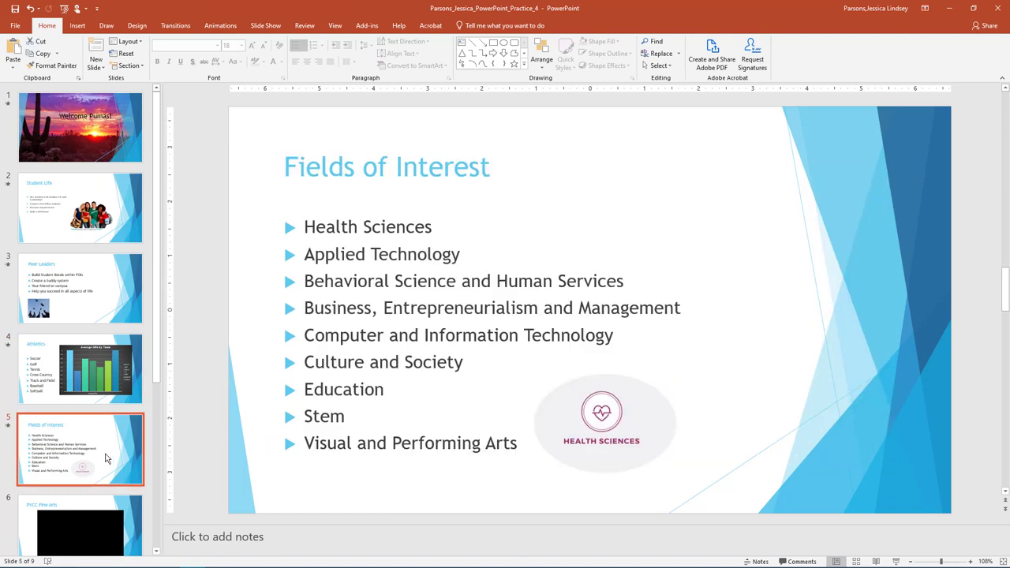
left_click(591, 418)
key("Delete")
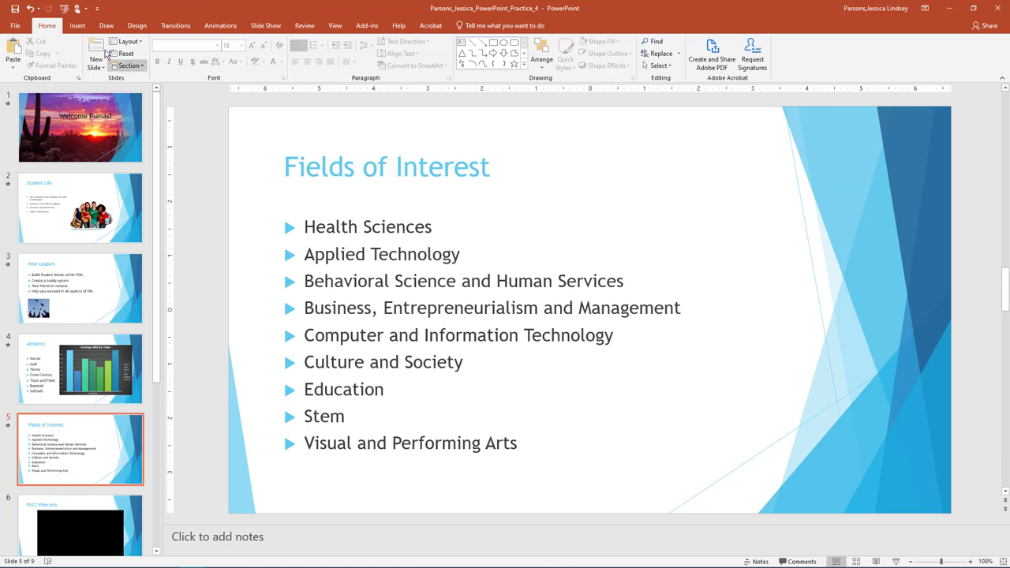
Insert a Line with Markers chart
left_click(71, 25)
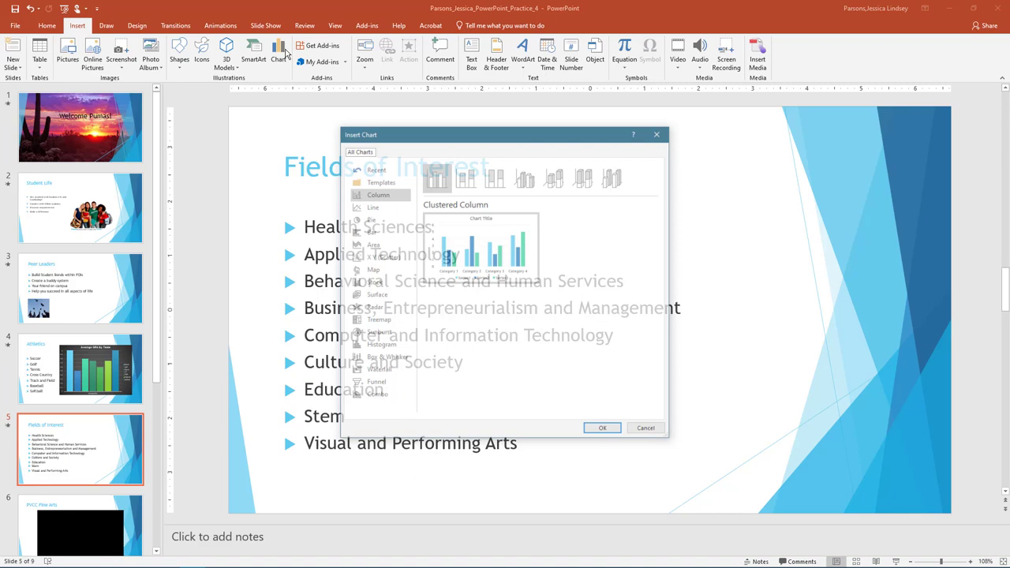
left_click(373, 207)
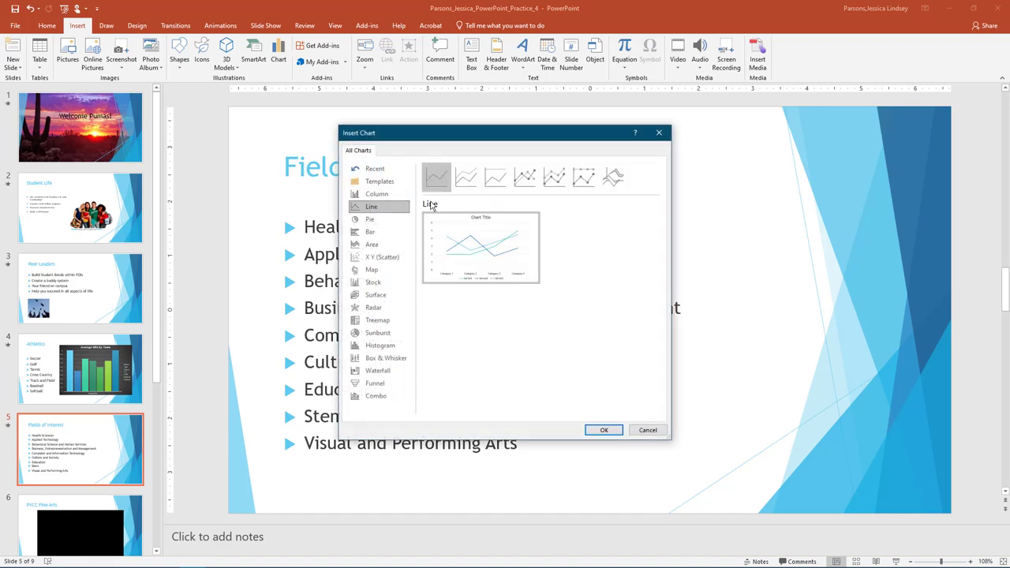
left_click(529, 180)
left_click(598, 430)
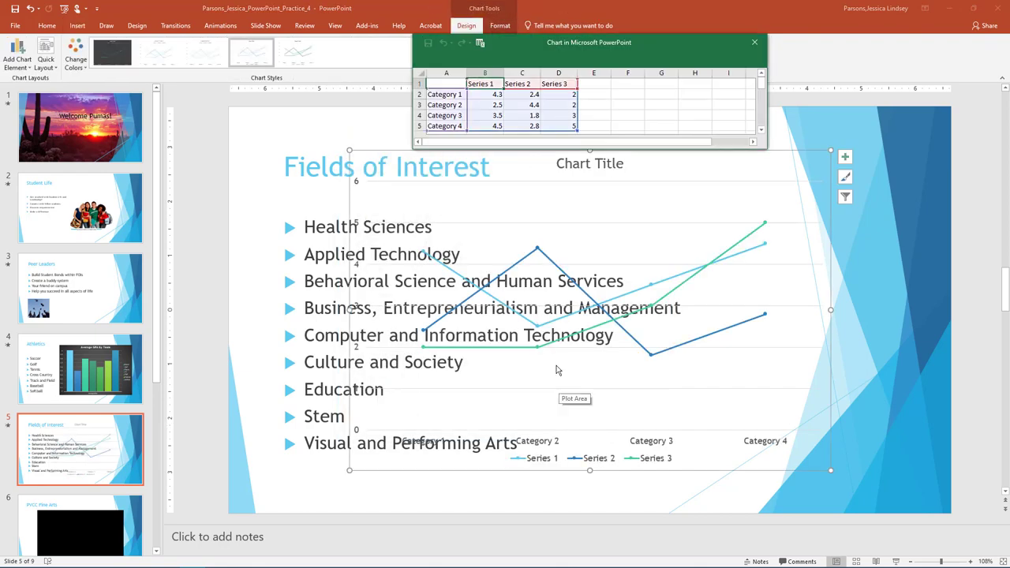
Name the series Health Sciences, STEM, CIT and Education in the chart data
left_click_drag(501, 72, 518, 73)
left_click(489, 84)
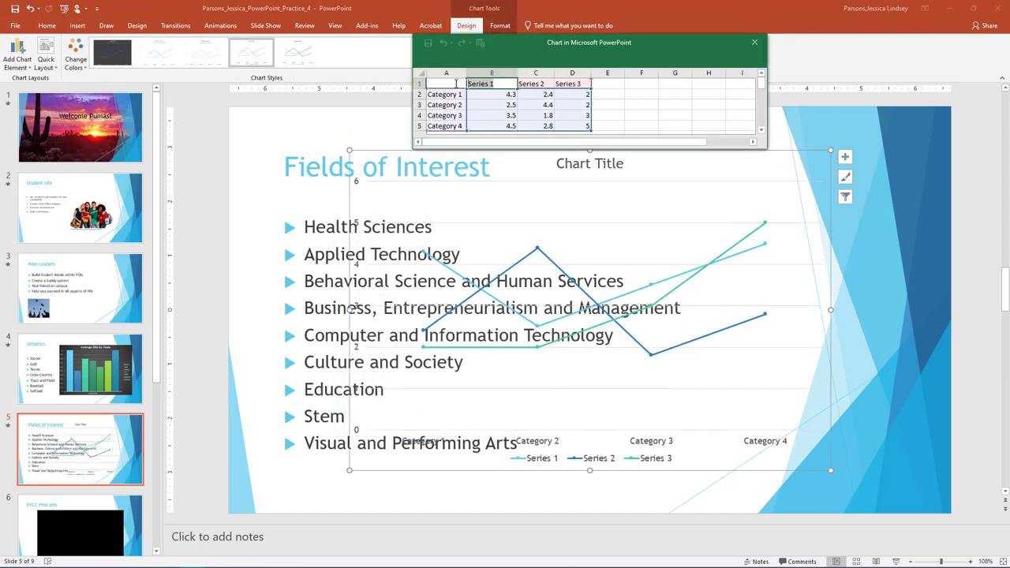
type("Health Sciences")
key("Tab")
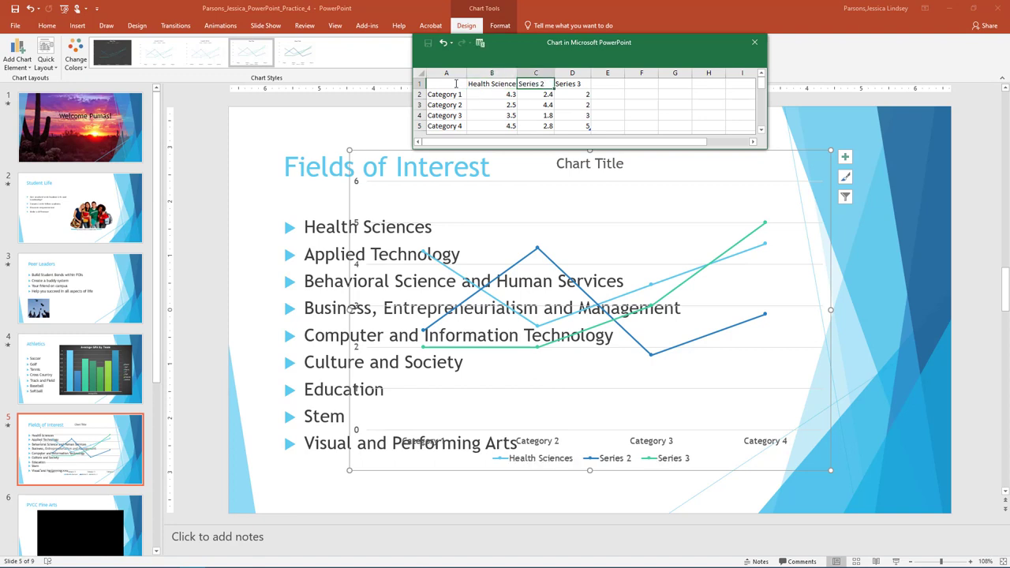
type("STEM")
key("Tab")
type("CIT")
key("Tab")
type("Education")
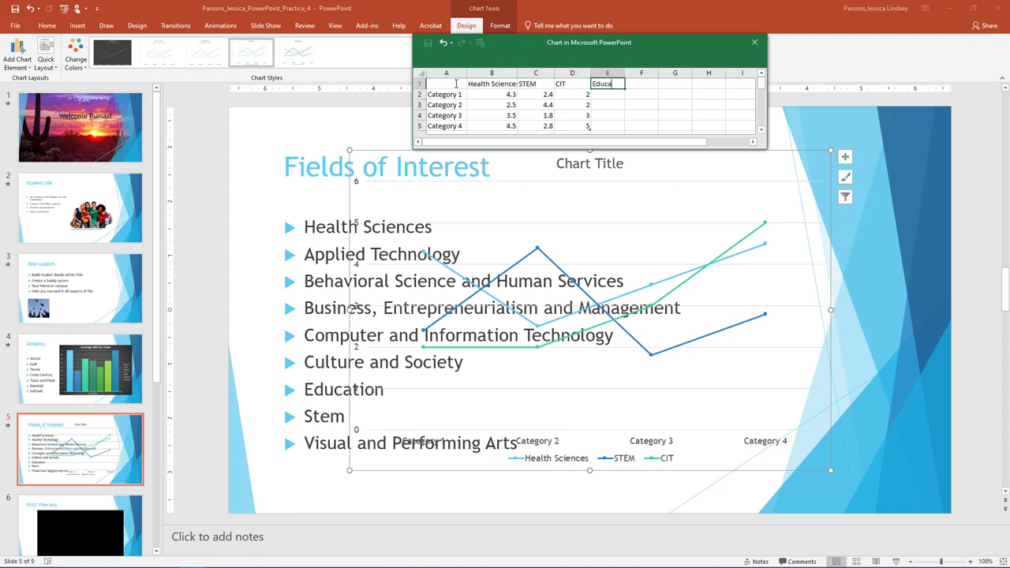
Replace the category labels with the years 2018, 2019 and 2020
left_click(446, 94)
type("2018")
key("Return")
type("2019")
key("Return")
type("2020")
key("Return")
type("2021")
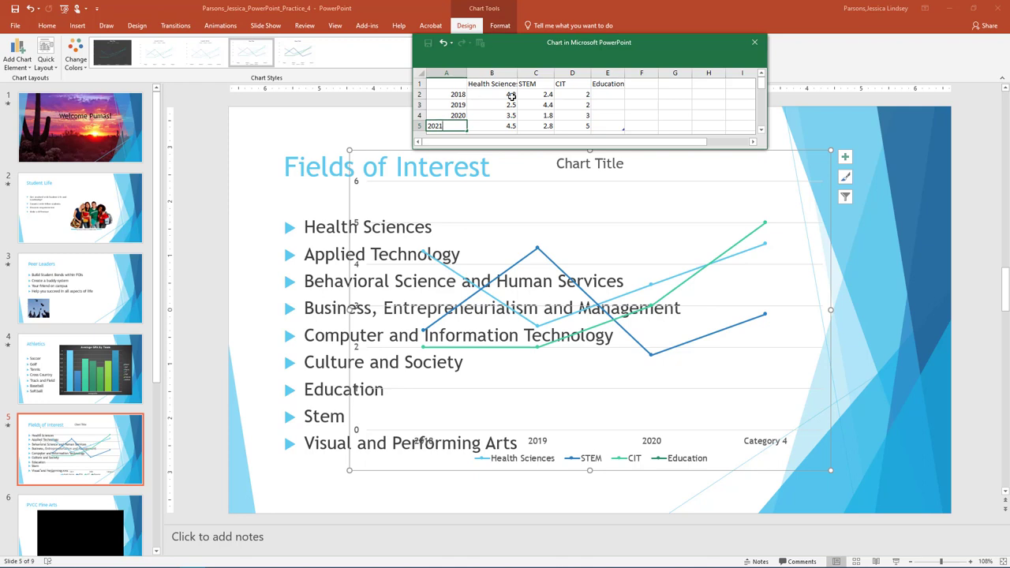
Enter 2018 values 500, 300, 550, 200 and 2019 values 600, 350, 580, 210
left_click(511, 94)
type("500")
key("Tab")
type("300")
key("Tab")
type("550")
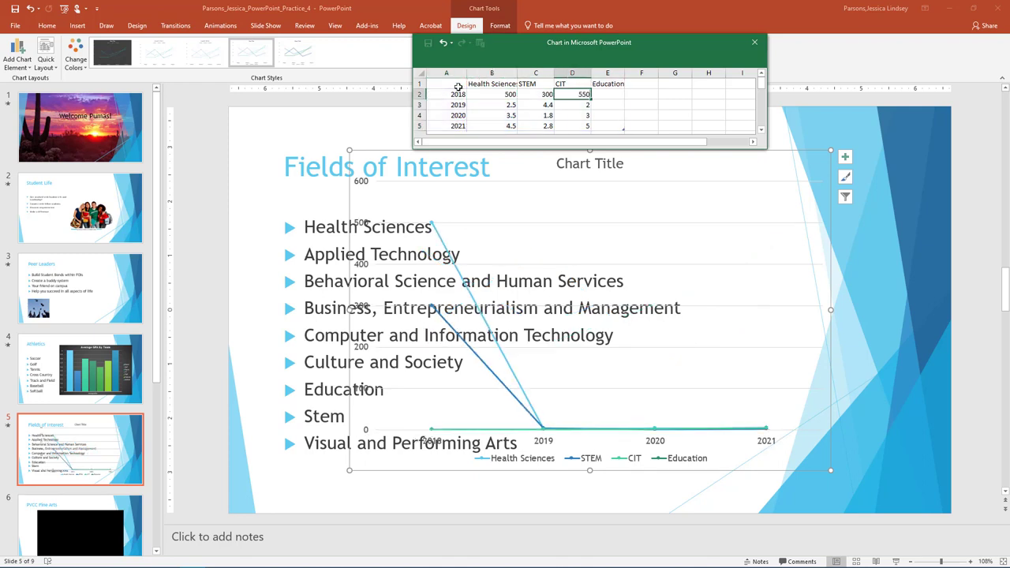
key("Tab")
type("200")
left_click(476, 104)
type("600")
key("Tab")
type("350")
key("Tab")
type("580")
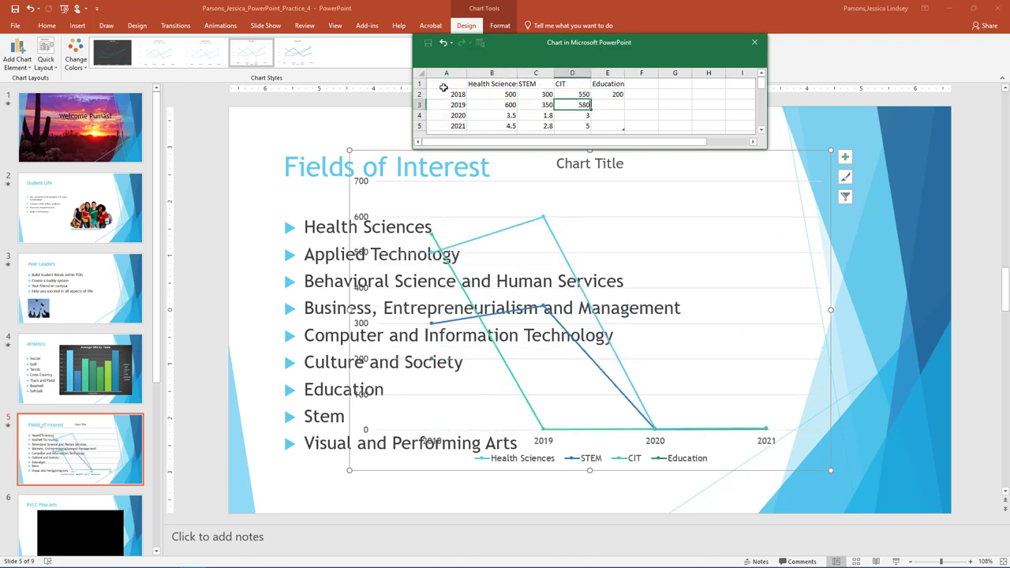
key("Tab")
type("210")
Enter 2020 values 700, 400, 600, 300 and 2021 values 800, 450, 610, 350
left_click(491, 115)
type("700")
key("Tab")
type("400")
key("Tab")
type("600")
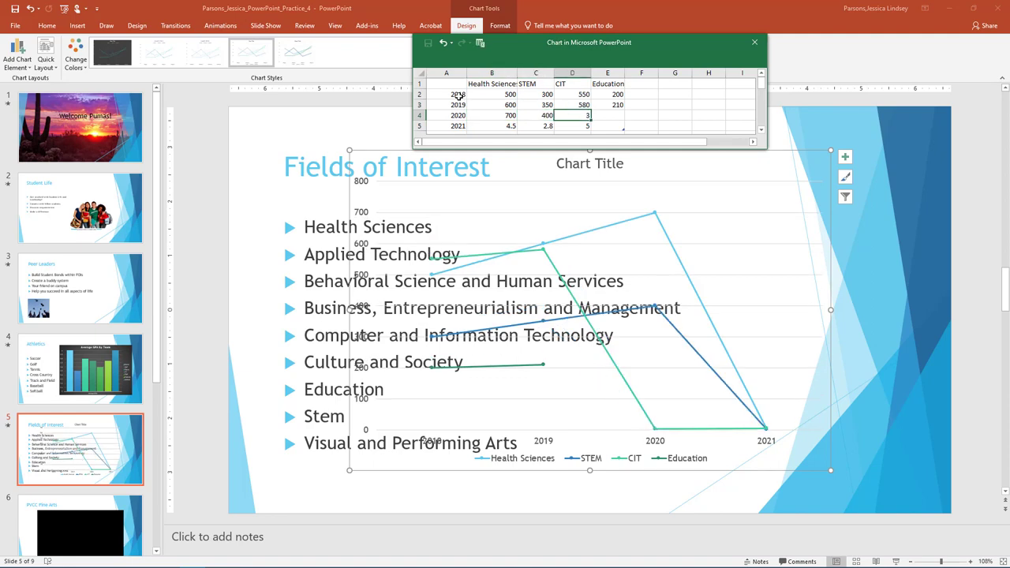
key("Tab")
type("300")
key("Return")
type("800")
key("Tab")
type("450")
key("Tab")
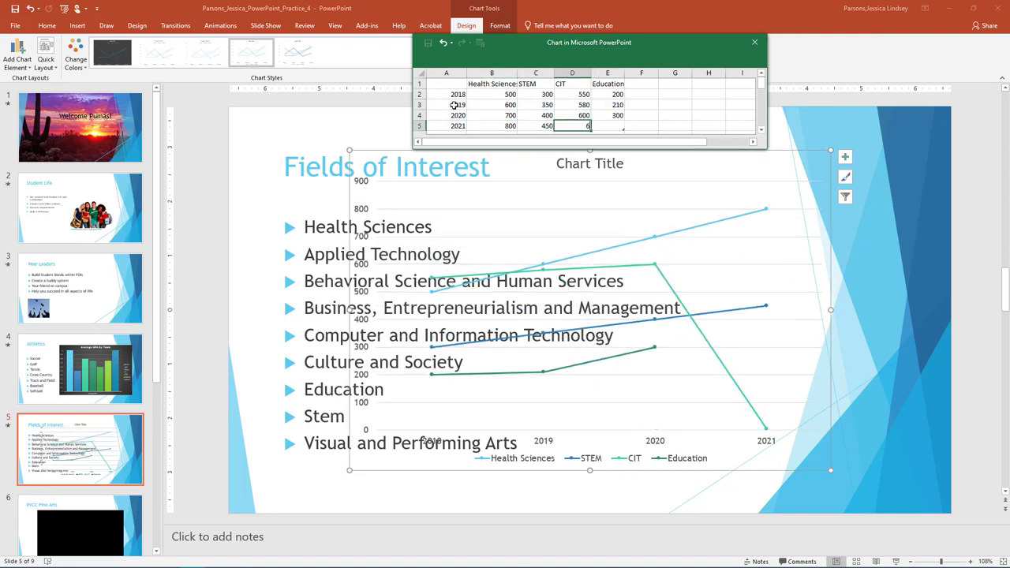
type("610")
key("Tab")
type("350")
left_click(639, 124)
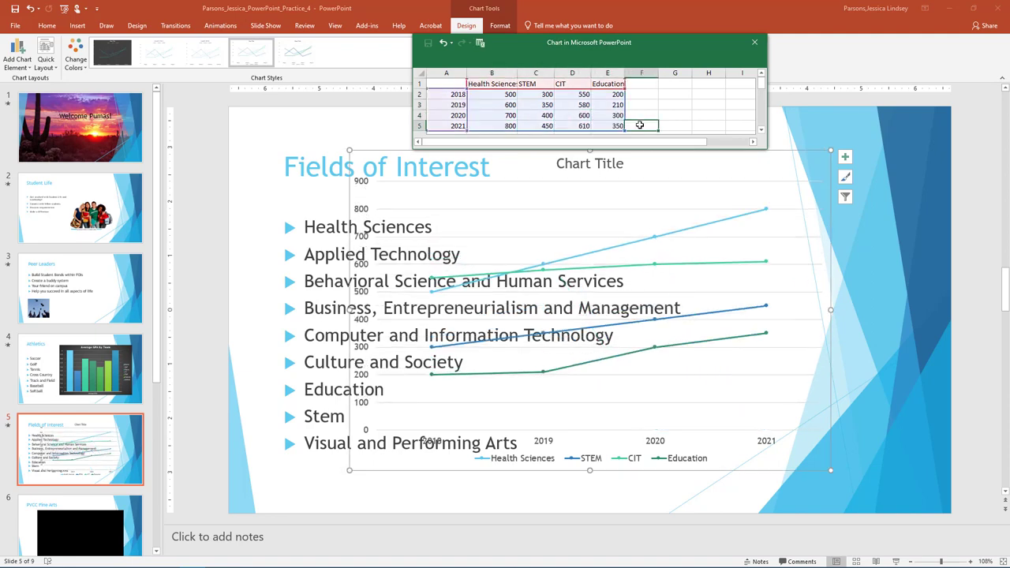
Close the data sheet and shrink the line chart into the lower right beside the bullets
left_click(756, 46)
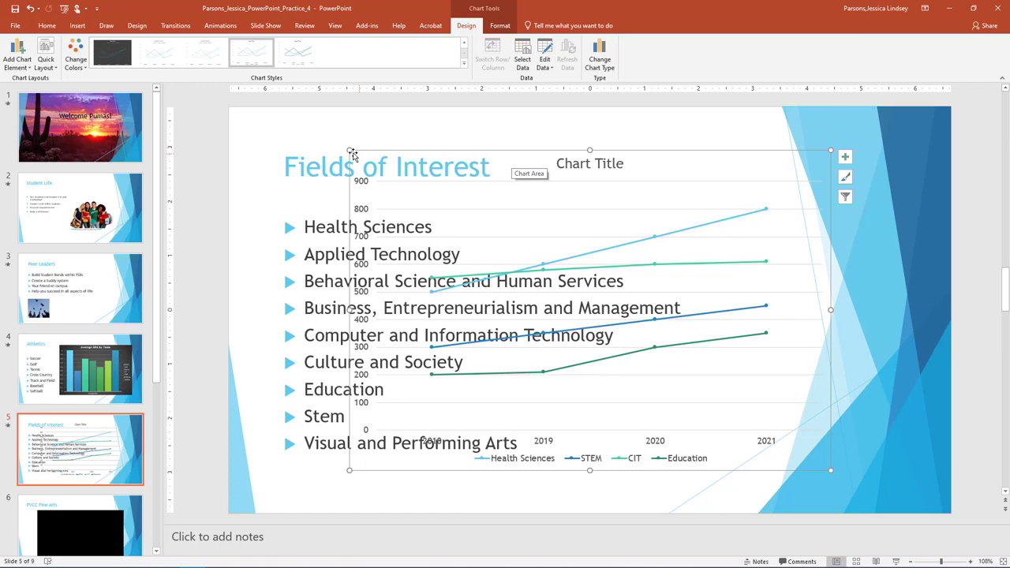
left_click_drag(352, 153, 546, 326)
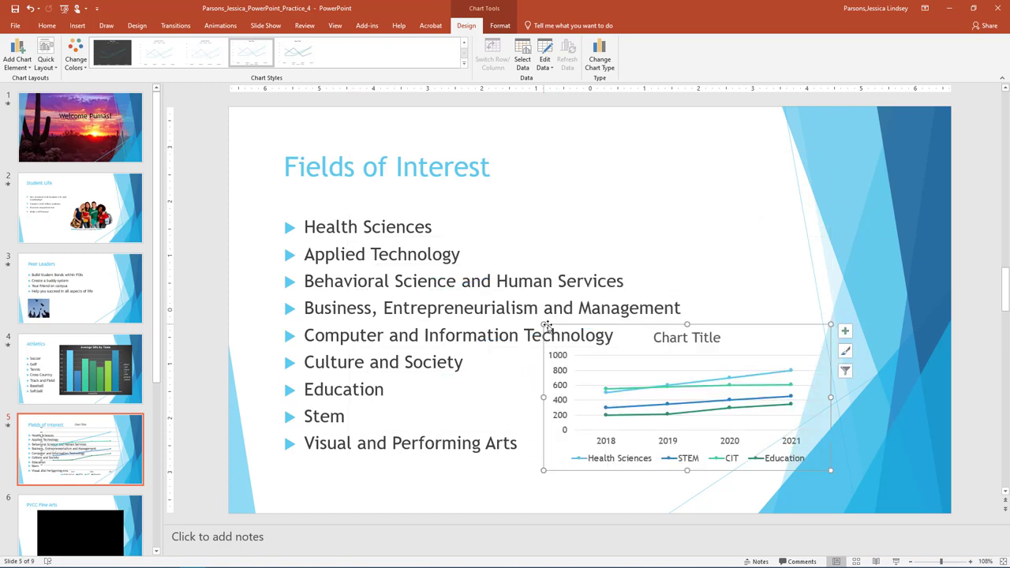
left_click_drag(620, 327, 592, 338)
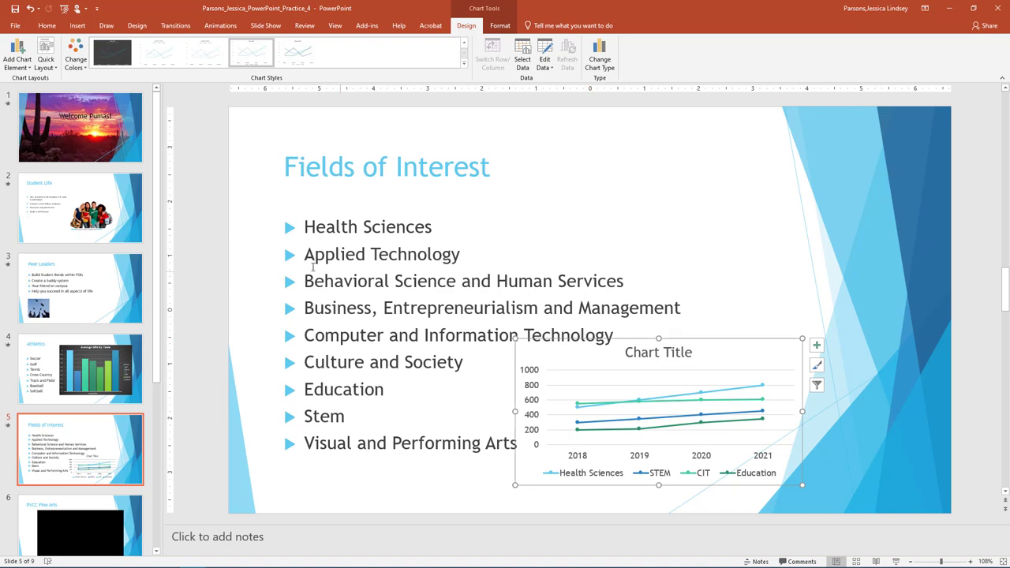
Remove the chart title and place the legend at the top
left_click(17, 53)
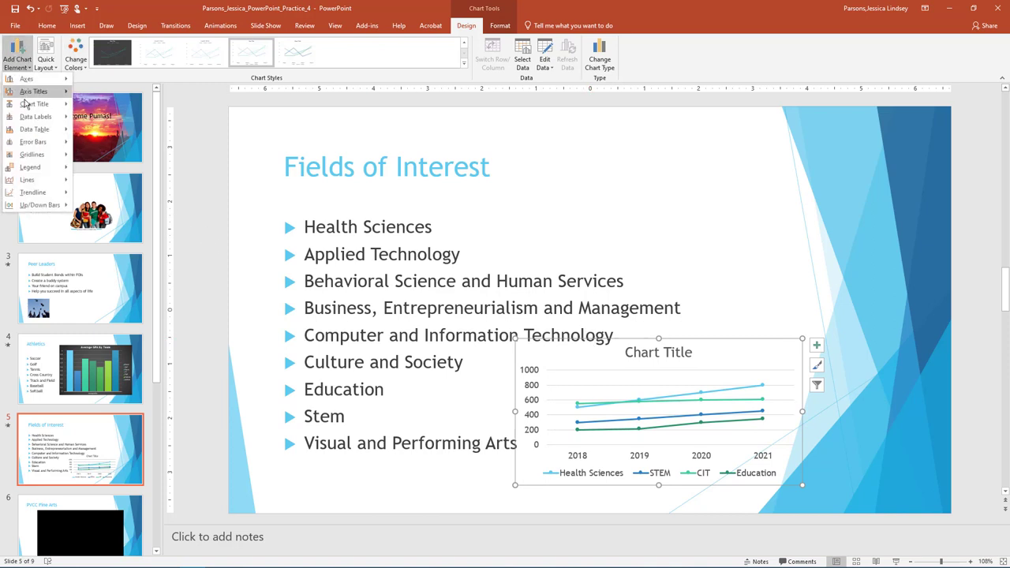
left_click(86, 110)
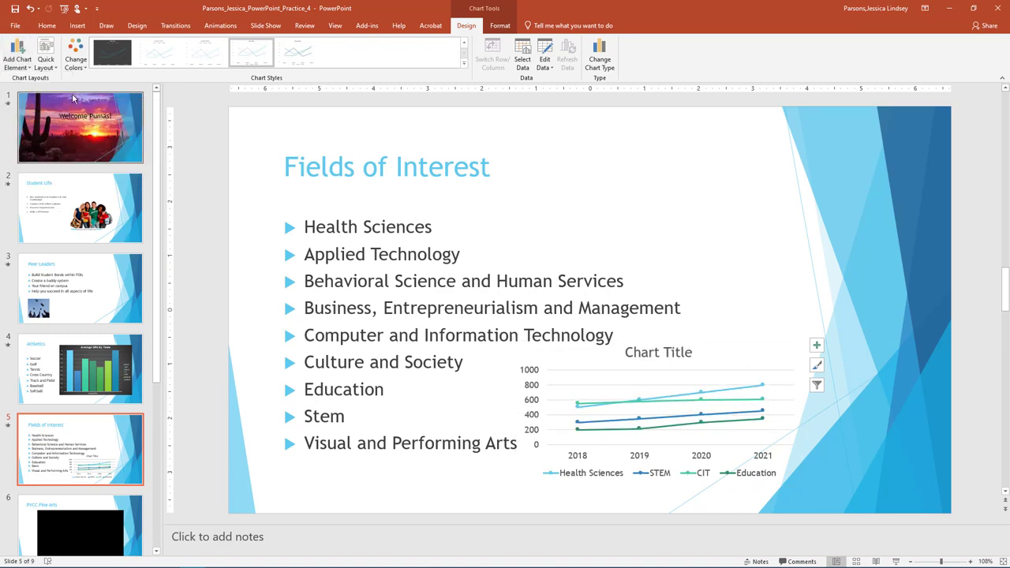
left_click(22, 67)
mouse_move(30, 168)
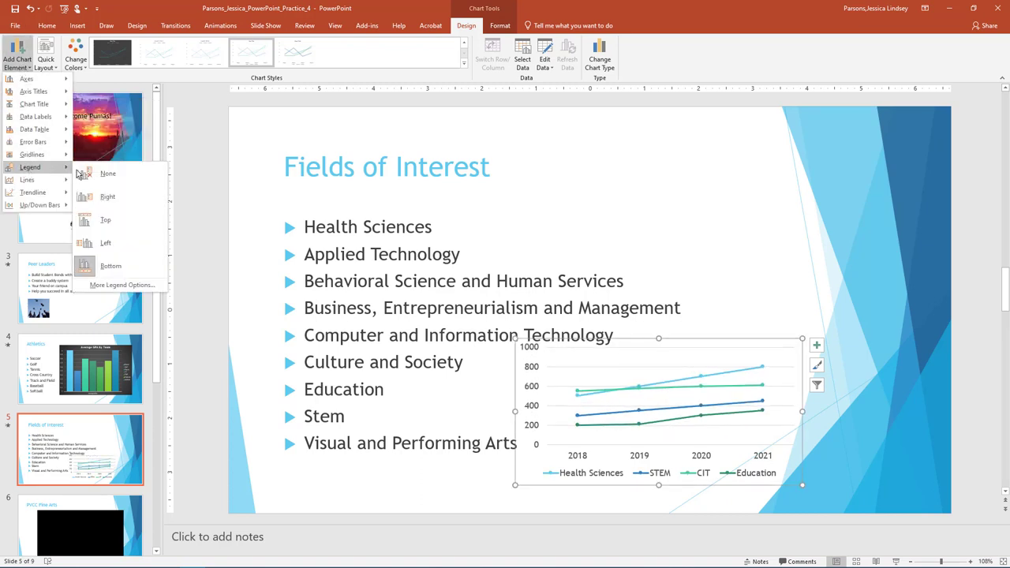
left_click(107, 221)
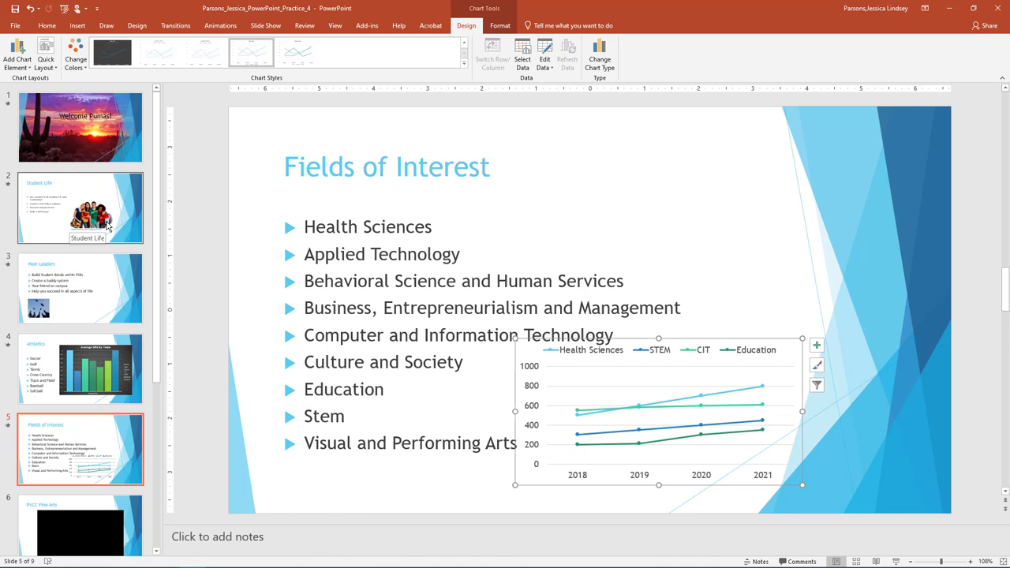
Apply the dark chart style and set the value axis minimum to 200
left_click(465, 65)
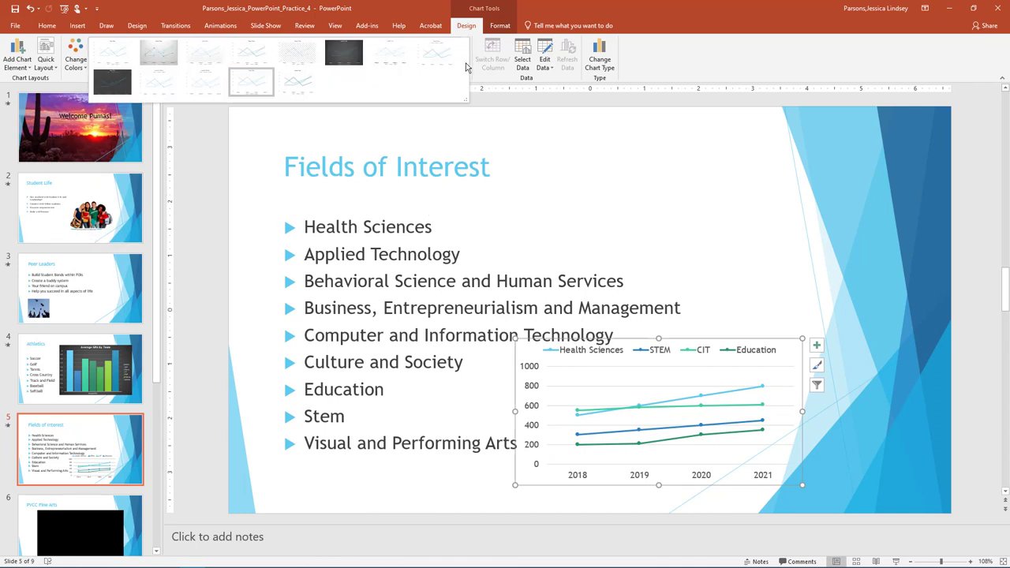
left_click(113, 82)
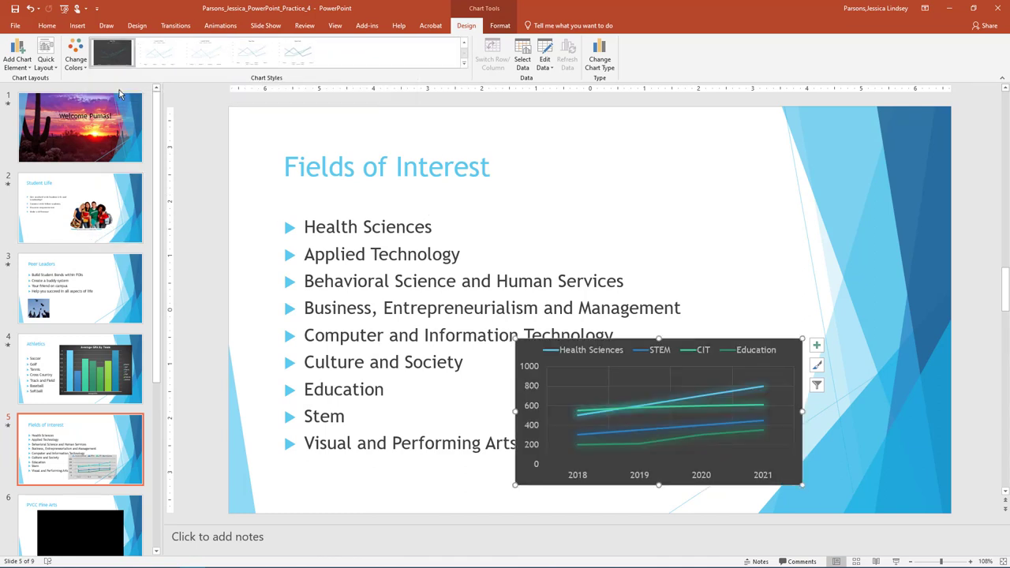
mouse_move(545, 342)
left_mouse_down()
mouse_move(569, 357)
mouse_move(545, 350)
mouse_move(551, 356)
left_mouse_up()
double_click(535, 379)
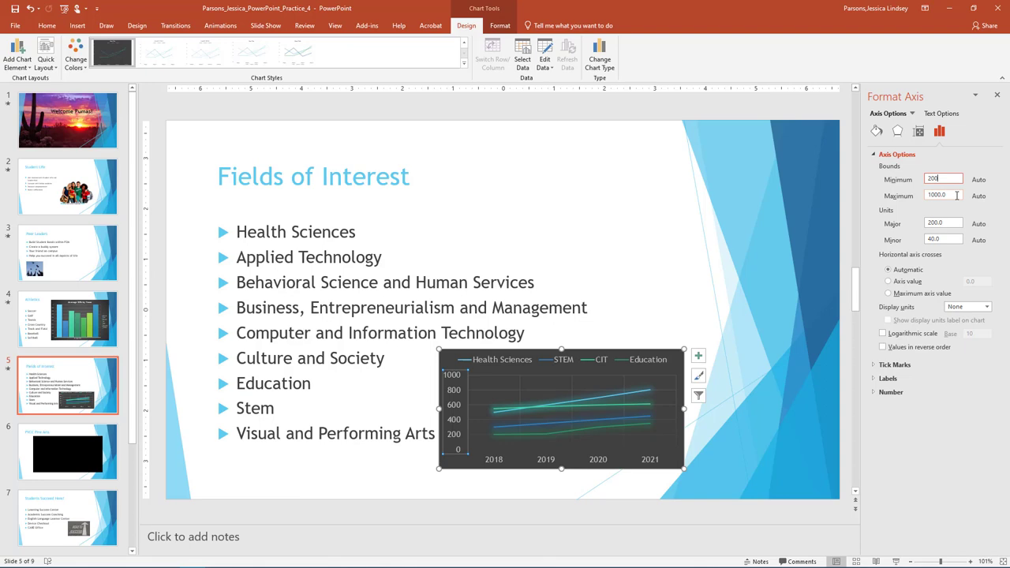
key("Tab")
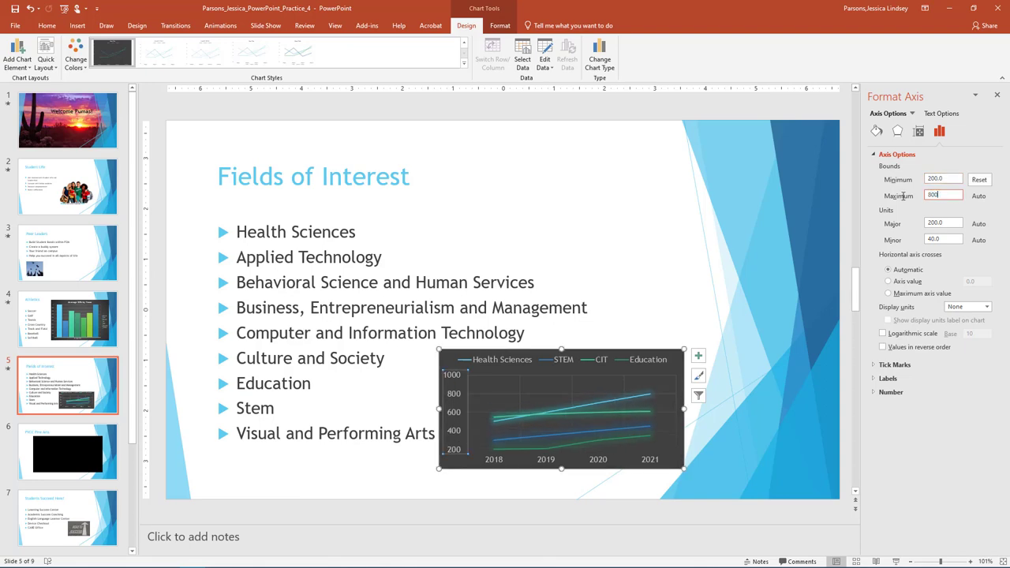
Cap the axis at 800, add a speaker note on the fastest growing fields, then show slide 2
left_click(998, 96)
left_click(221, 543)
type("This")
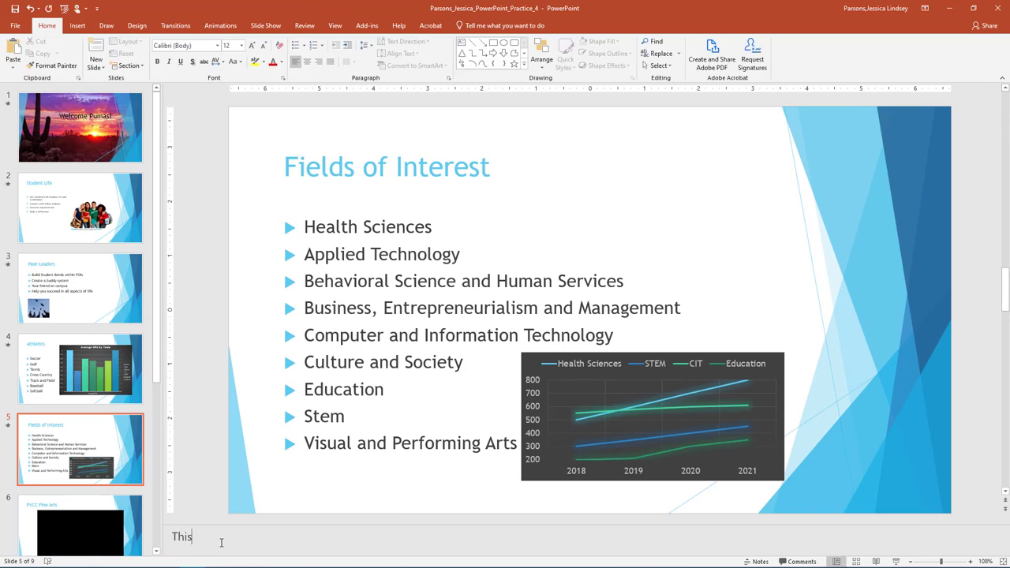
type(" line graph displays our fastest growing ")
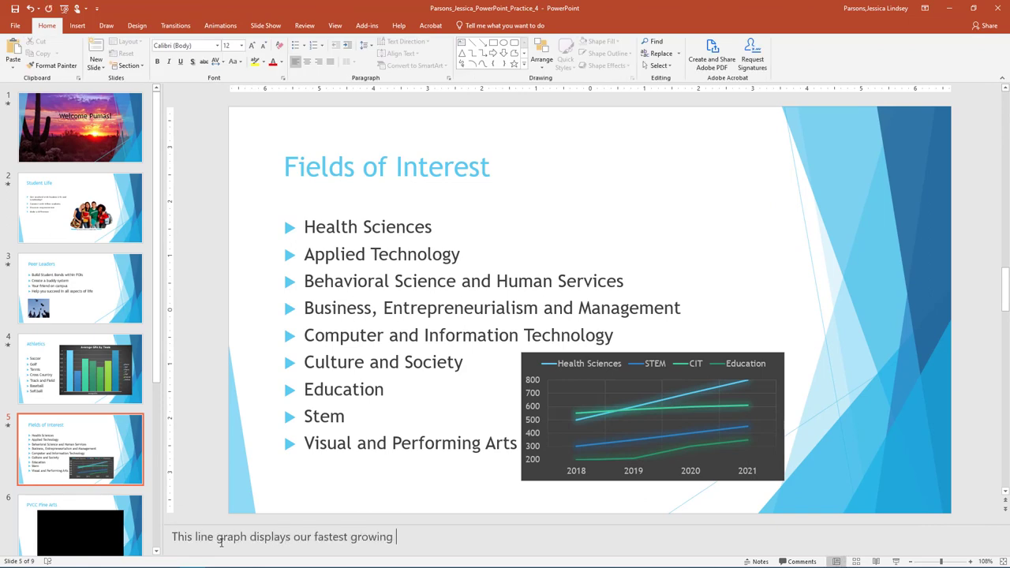
type("4 fields of interest over the past 4 years.")
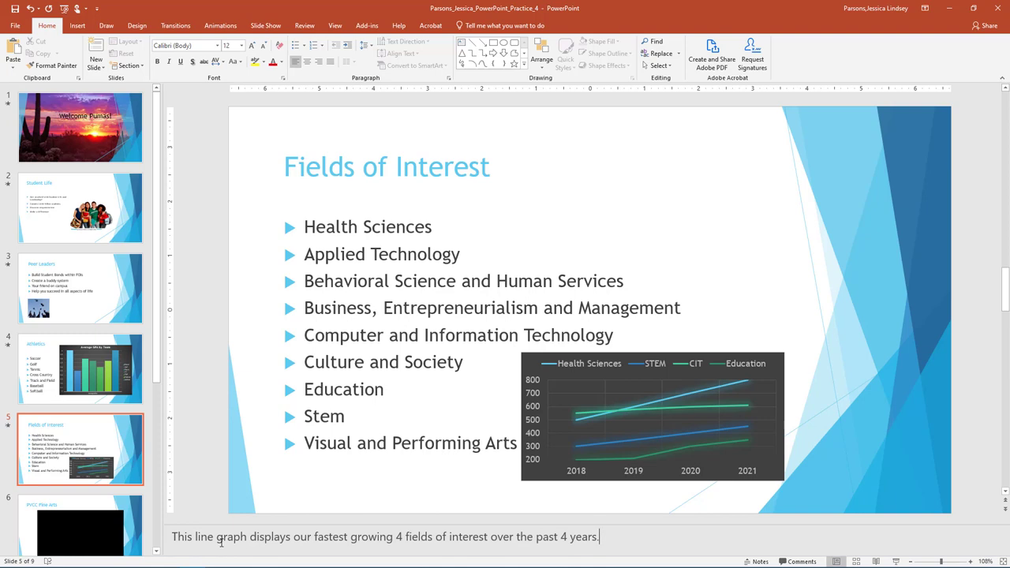
left_click(52, 228)
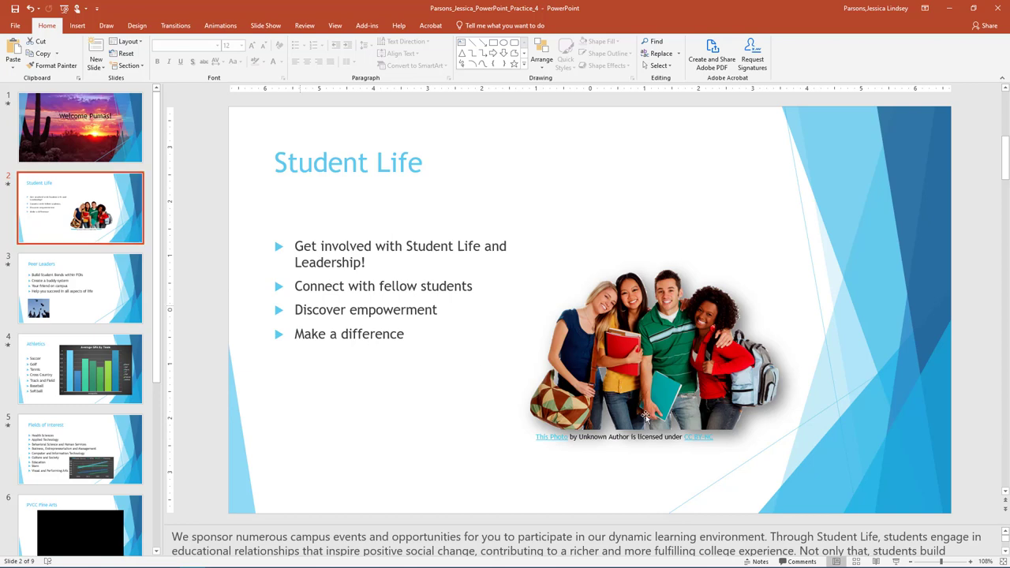
Remove the background from the slide 2 student photo, marking all four students as areas to keep
left_click(635, 335)
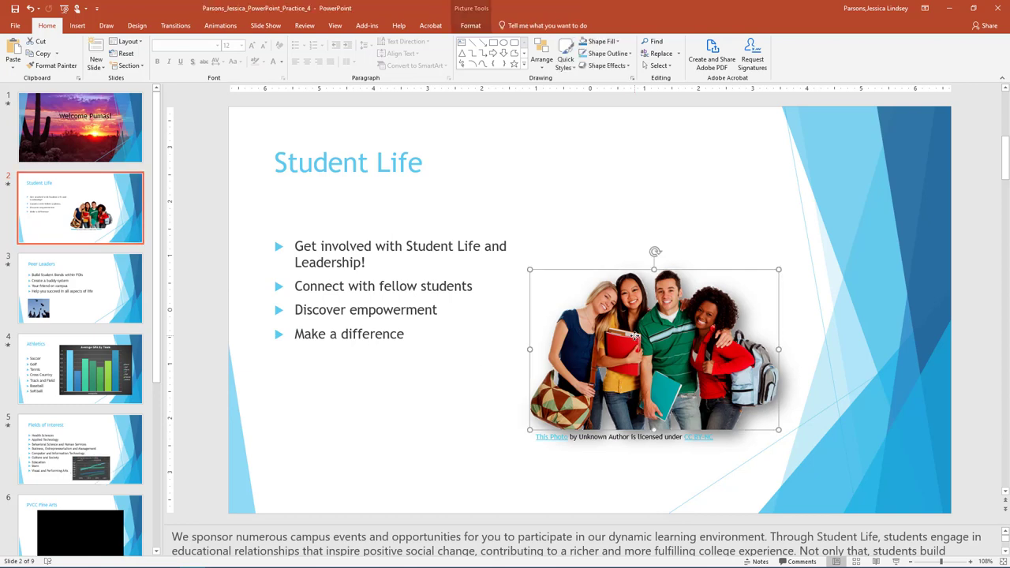
left_click(471, 26)
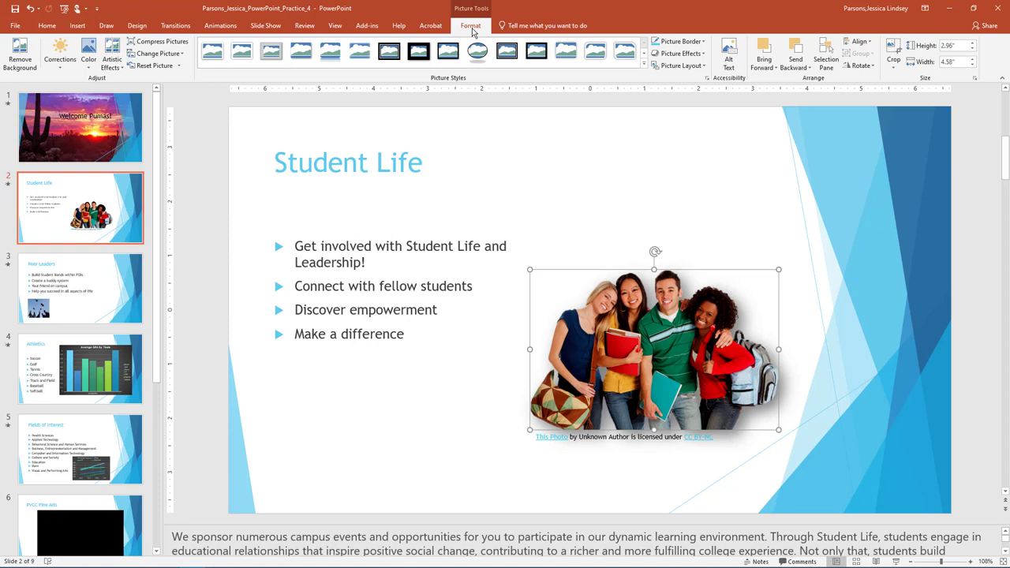
left_click(20, 49)
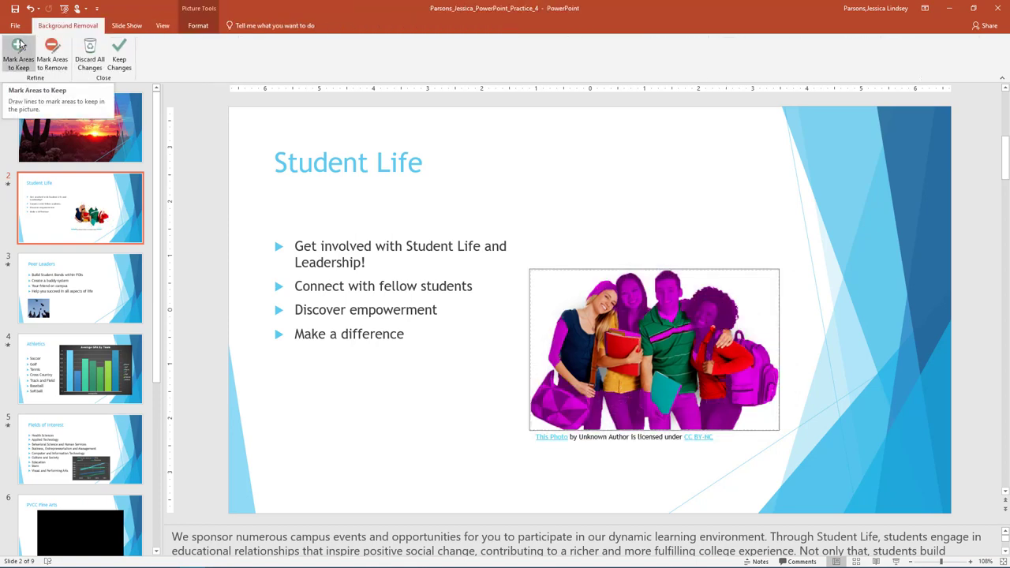
mouse_move(613, 314)
left_mouse_down()
mouse_move(599, 316)
mouse_move(553, 410)
mouse_move(595, 394)
mouse_move(738, 300)
mouse_move(666, 272)
mouse_move(691, 324)
mouse_move(698, 384)
mouse_move(765, 345)
left_mouse_up()
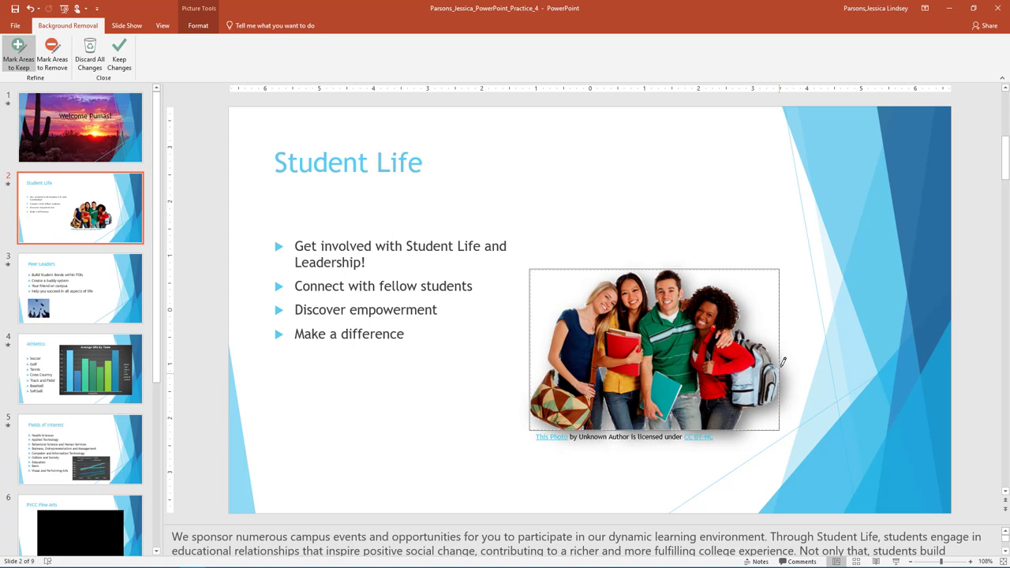
left_click(121, 57)
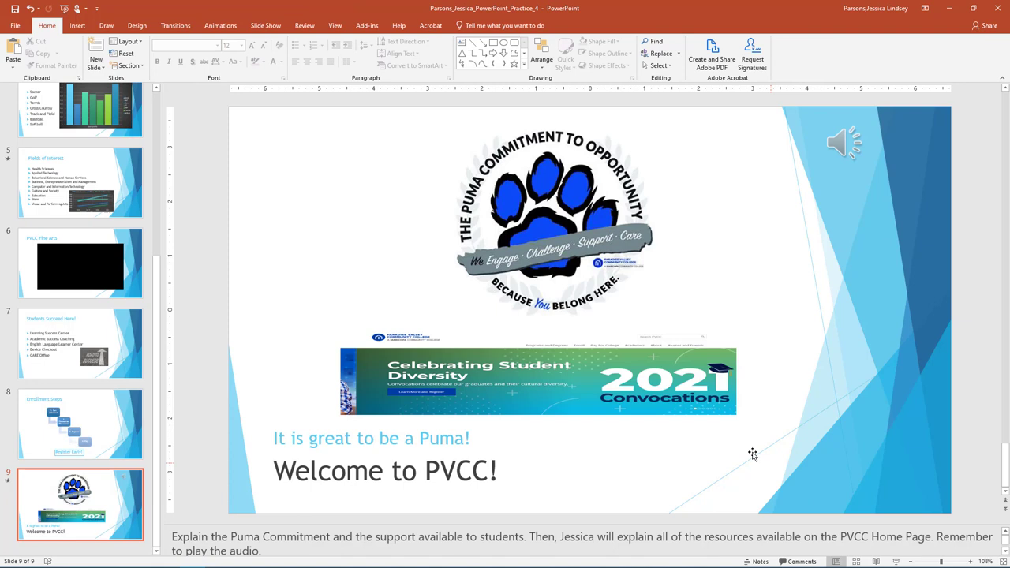
Save the finished nine-slide presentation
left_click(16, 9)
left_click(999, 8)
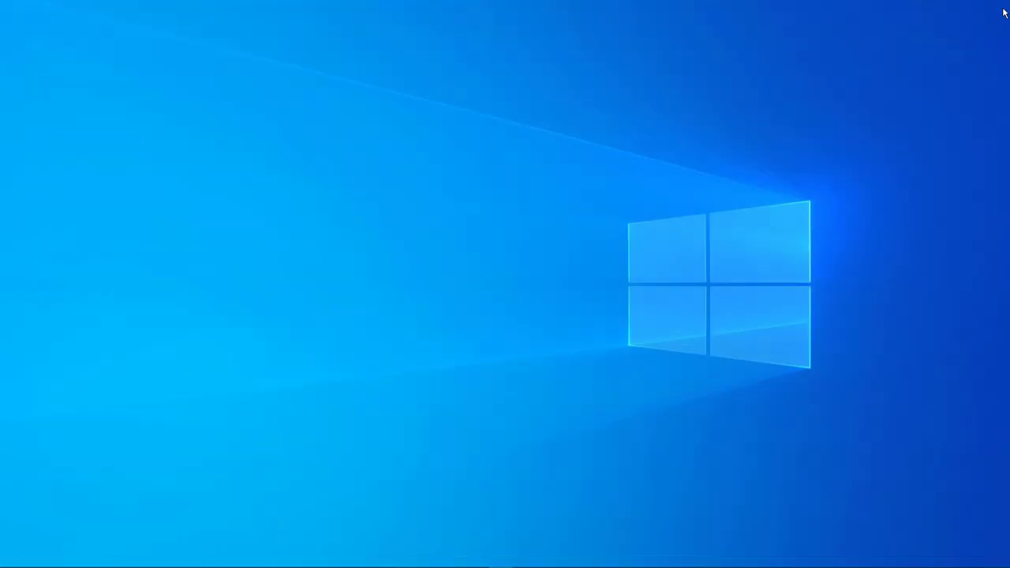